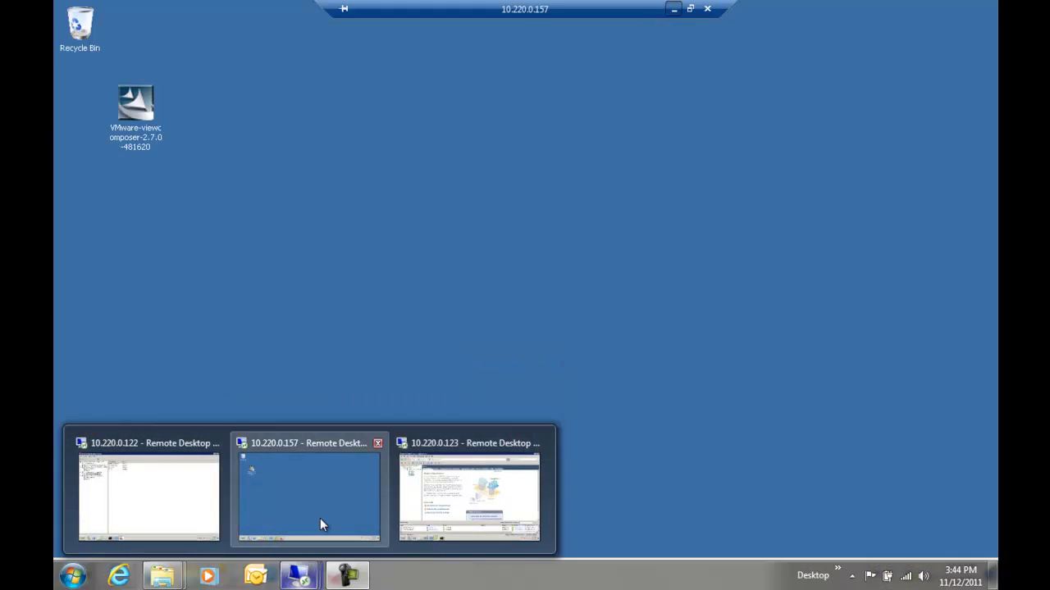
Switch to the 10.220.0.157 remote session and launch SQL Server 2008 R2 Management Studio from the Start menu
{"action": "left_click", "coordinate": [319, 518]}
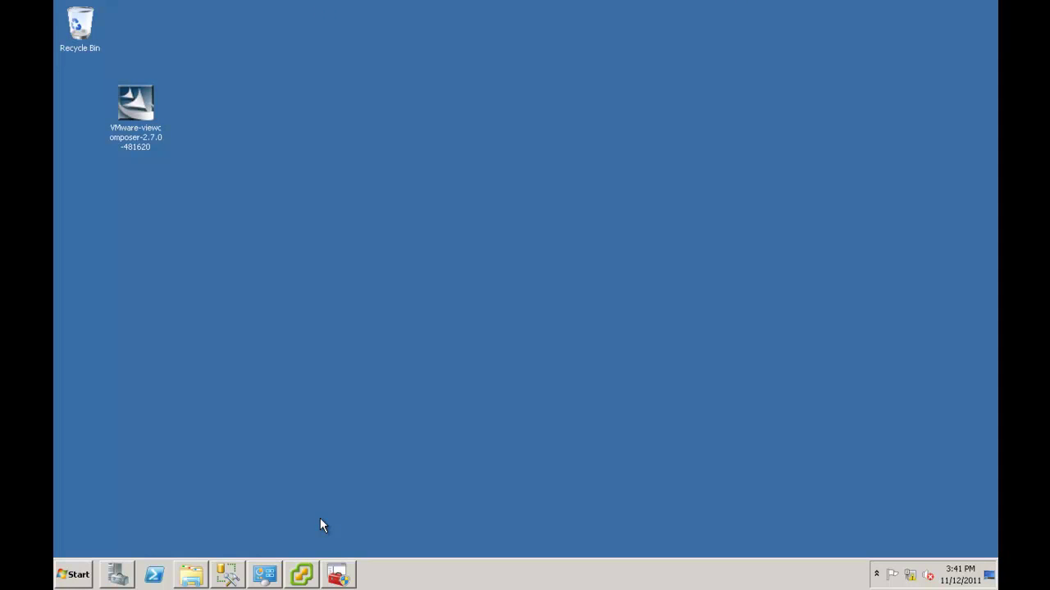
{"action": "left_click", "coordinate": [66, 577]}
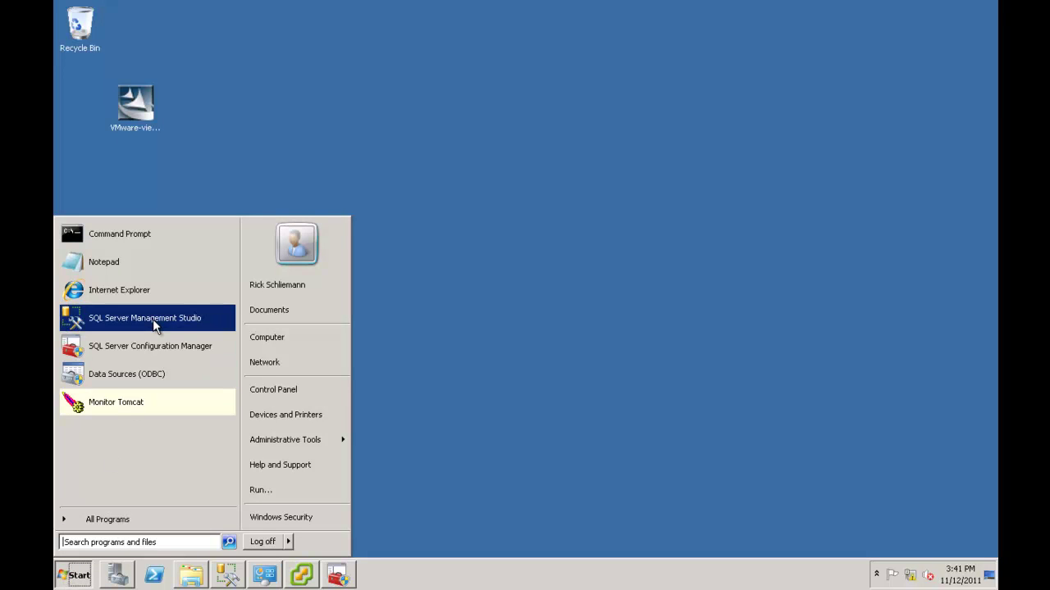
{"action": "left_click", "coordinate": [109, 520]}
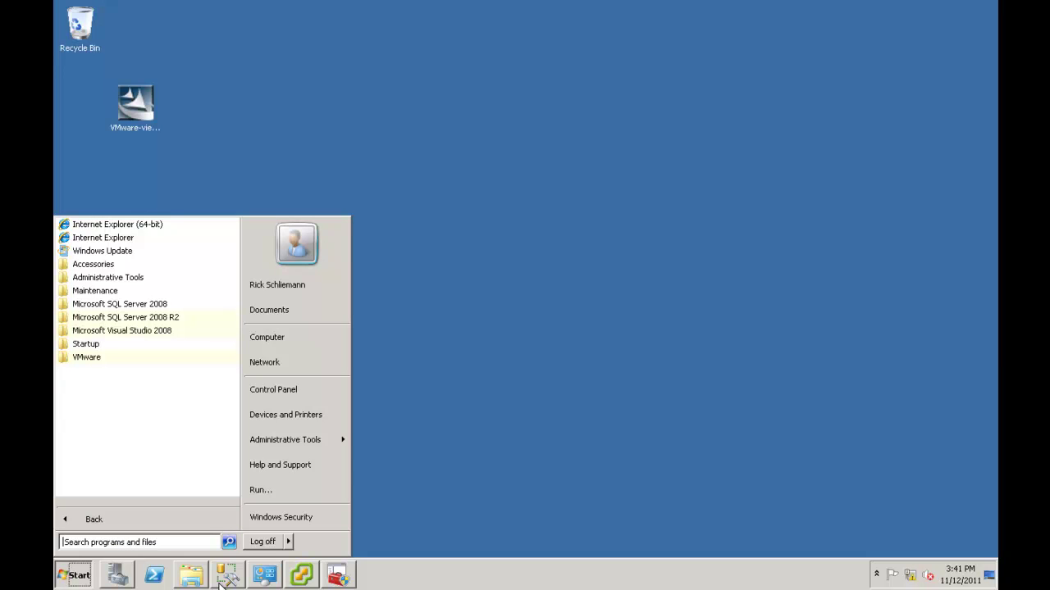
{"action": "left_click", "coordinate": [150, 322]}
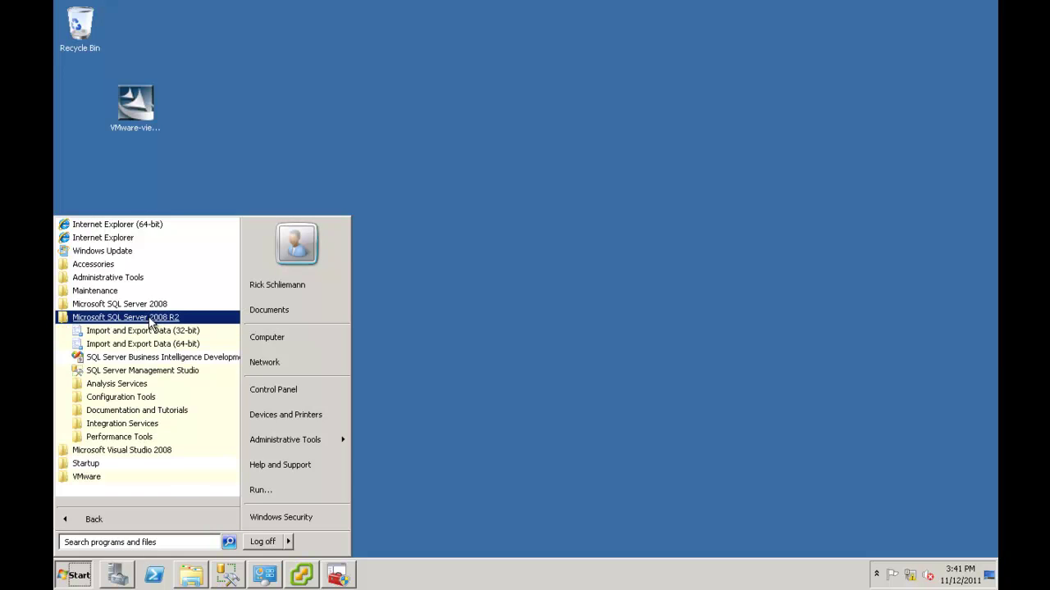
{"action": "left_click", "coordinate": [136, 374]}
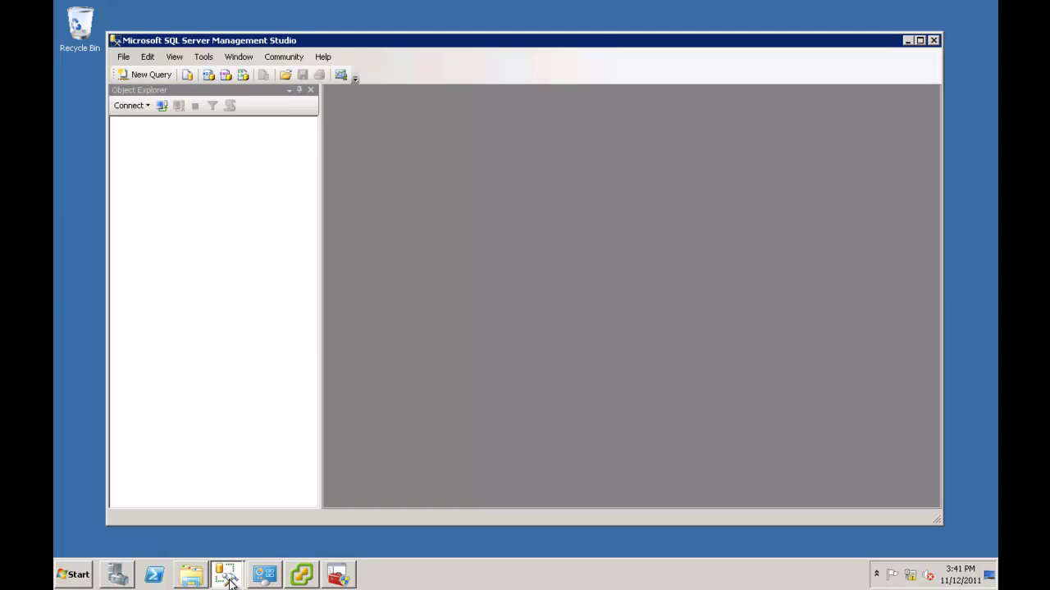
Connect to the (local) server with Windows Authentication and expand its Databases folder
{"action": "mouse_move", "coordinate": [228, 581]}
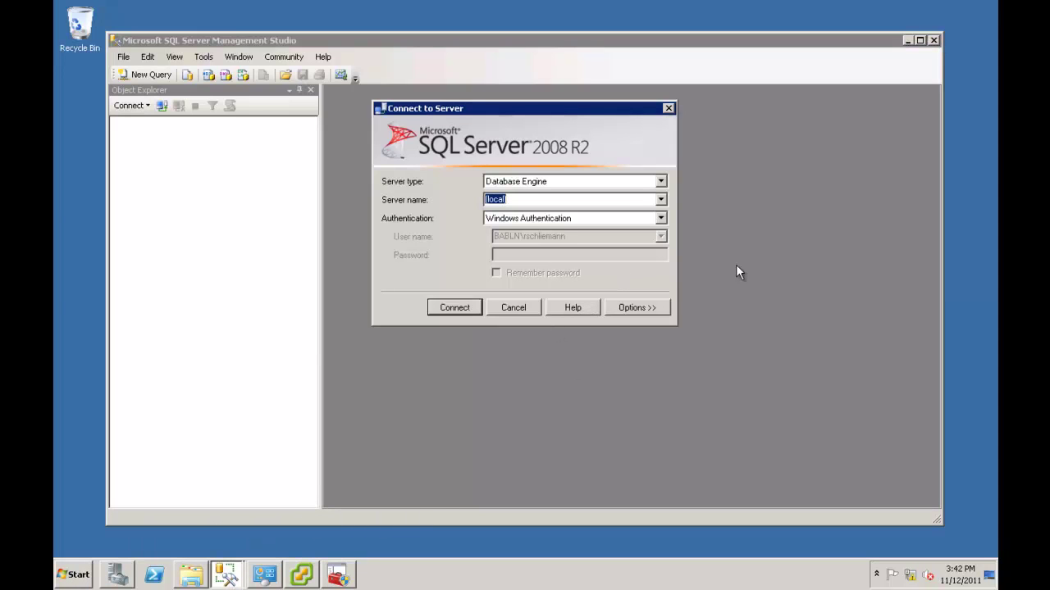
{"action": "left_click", "coordinate": [455, 308]}
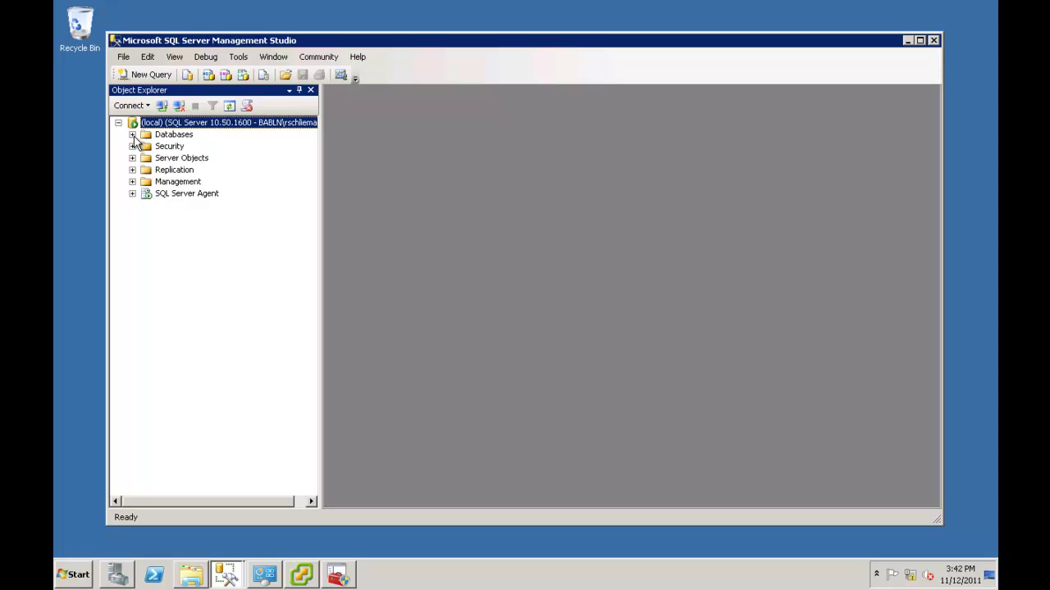
{"action": "left_click", "coordinate": [132, 135]}
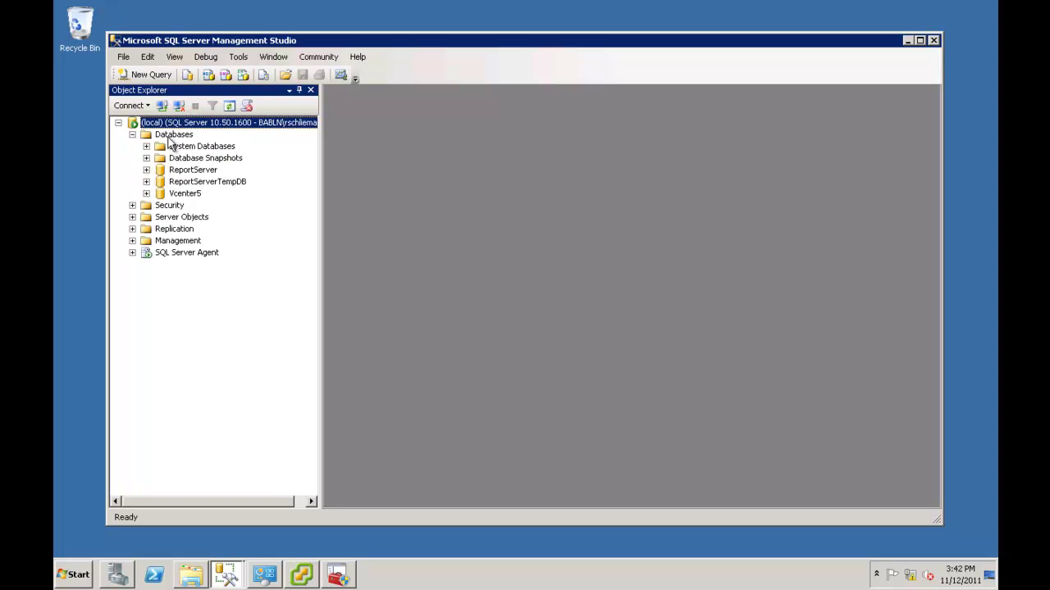
{"action": "right_click", "coordinate": [168, 135]}
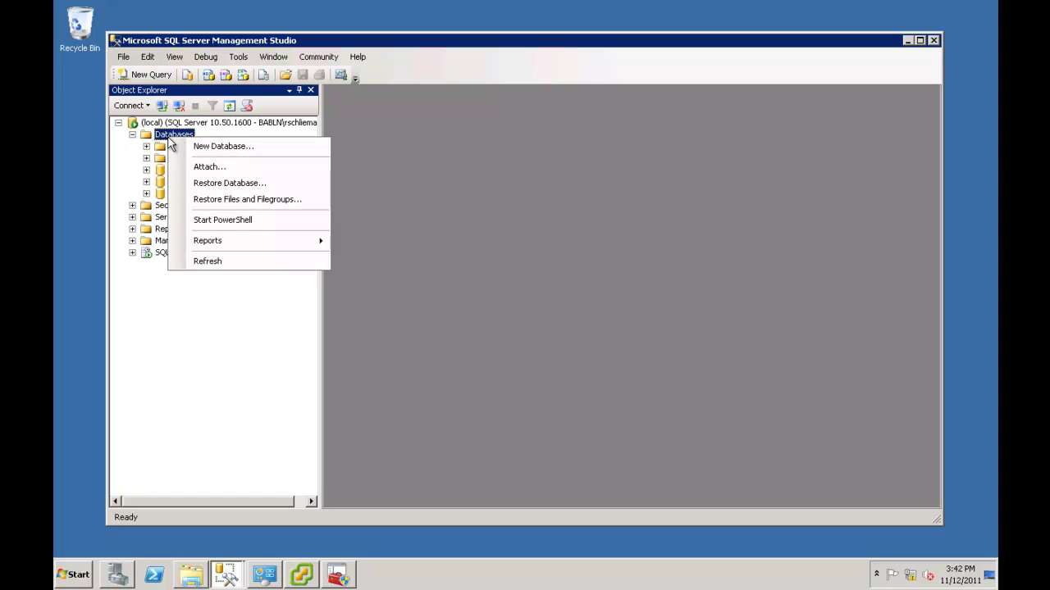
Create a new database named ViewComposer5 and expand it in Object Explorer to confirm
{"action": "left_click", "coordinate": [200, 148]}
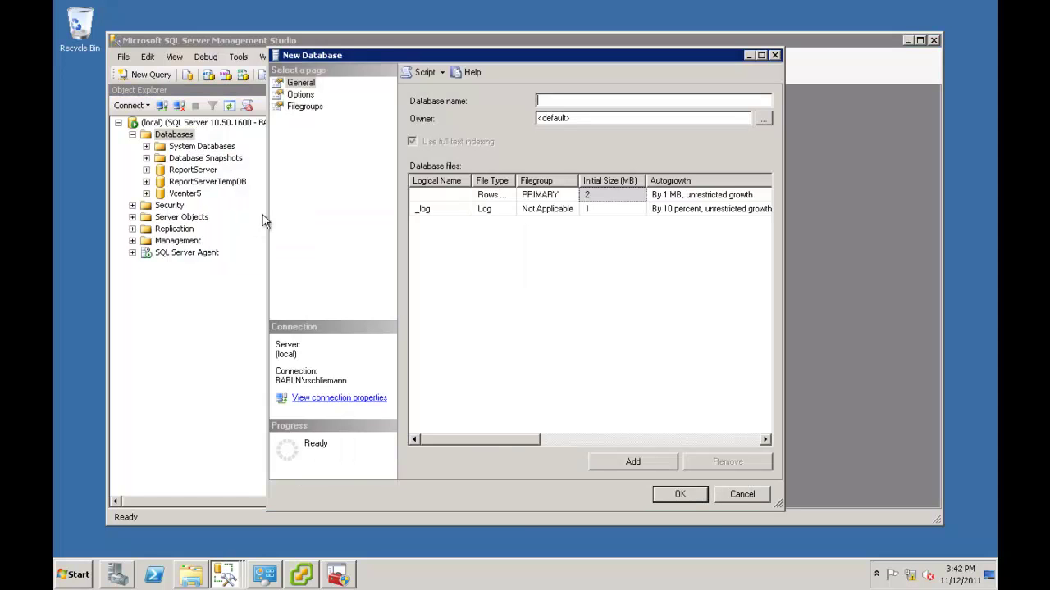
{"action": "type", "text": "ViewCom"}
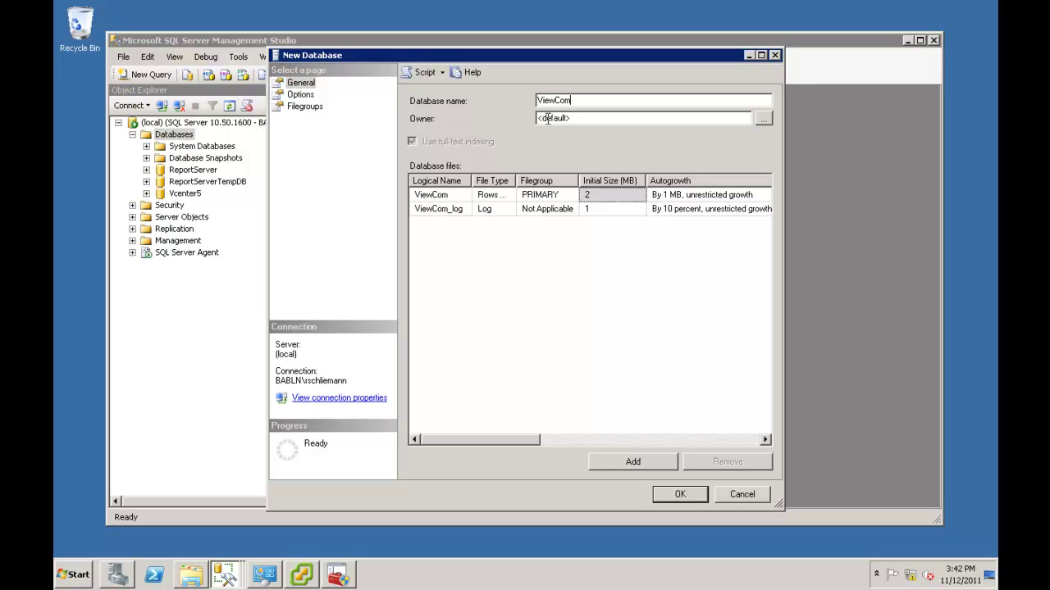
{"action": "type", "text": "poser5"}
{"action": "left_click", "coordinate": [672, 495]}
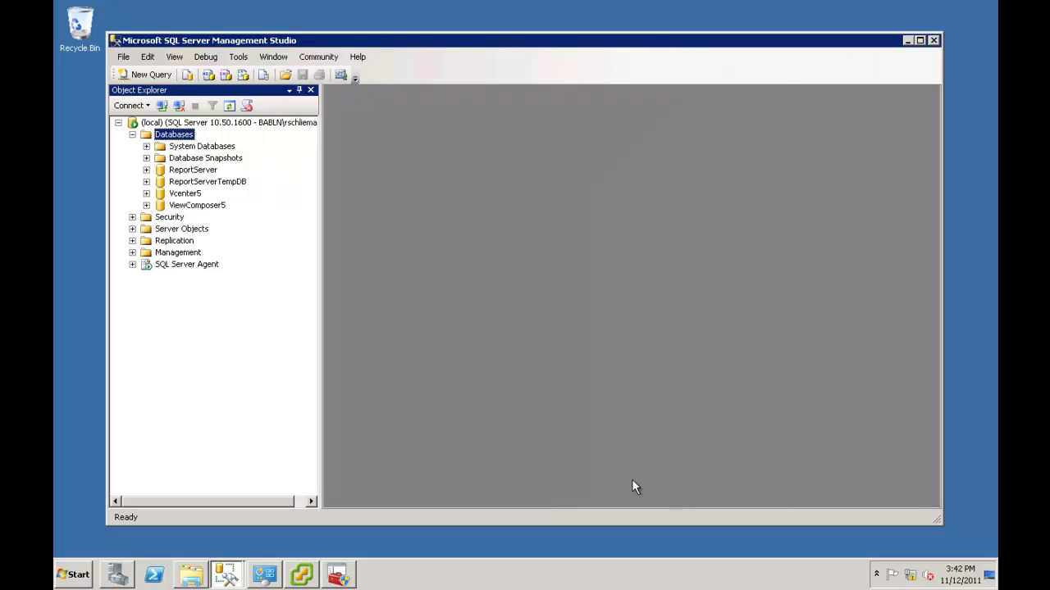
{"action": "left_click", "coordinate": [147, 206]}
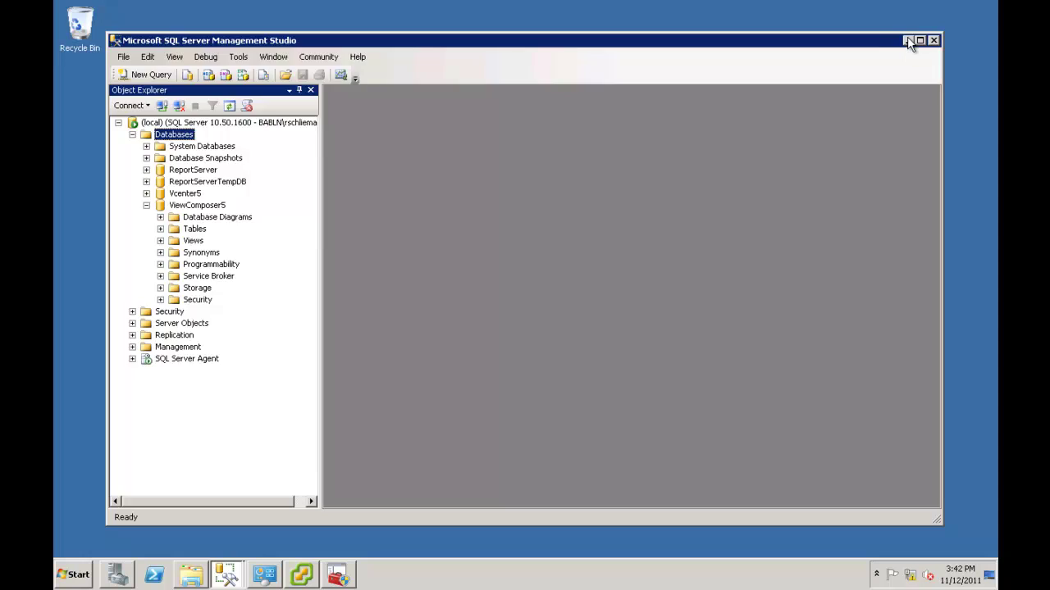
Minimize Management Studio, run the VMware-viewcomposer installer as administrator, and approve the UAC prompt
{"action": "left_click", "coordinate": [908, 40]}
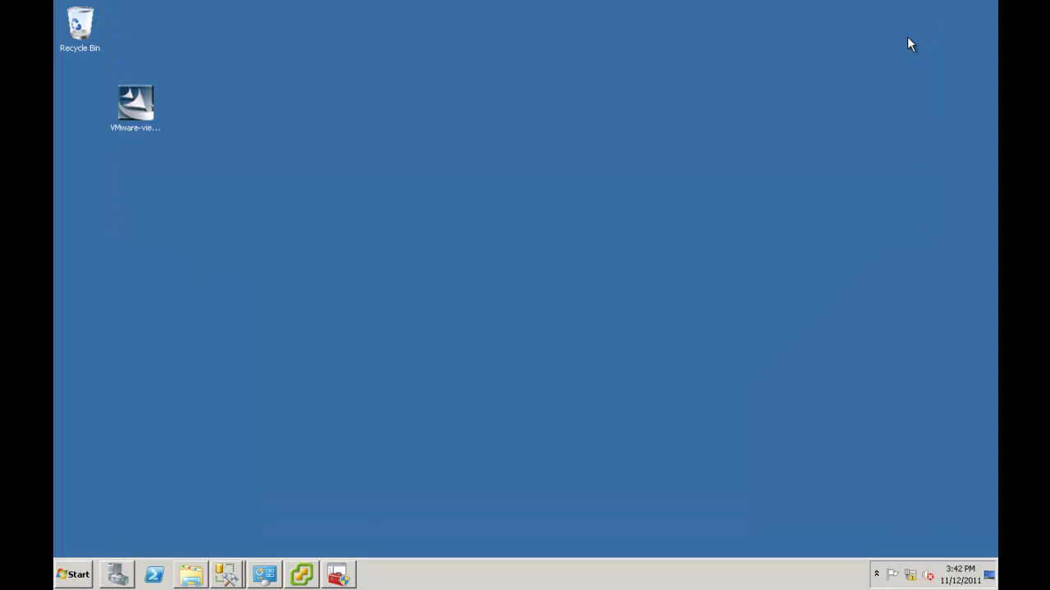
{"action": "right_click", "coordinate": [152, 110]}
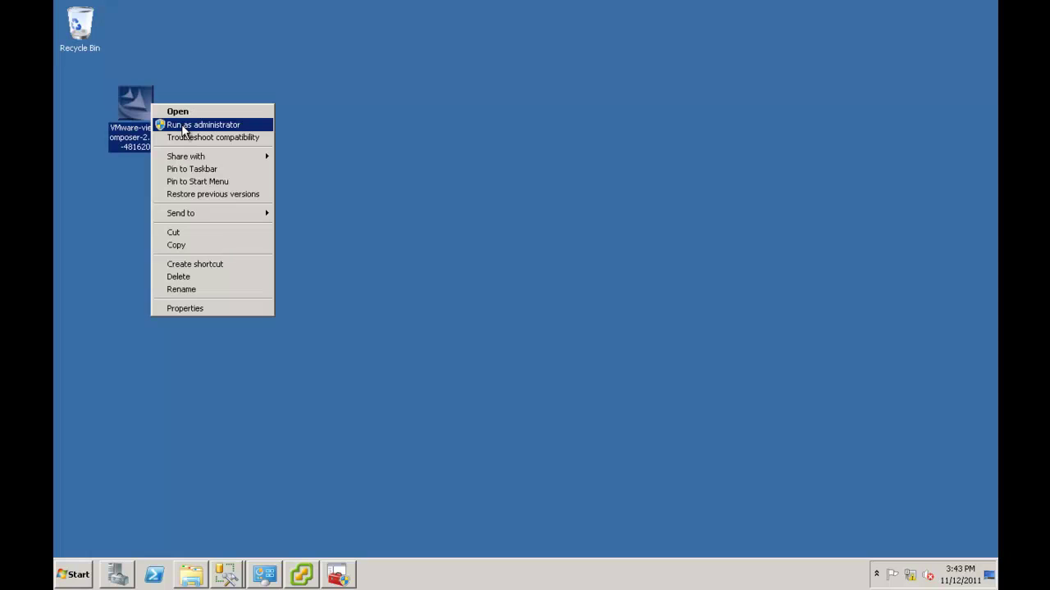
{"action": "left_click", "coordinate": [185, 125]}
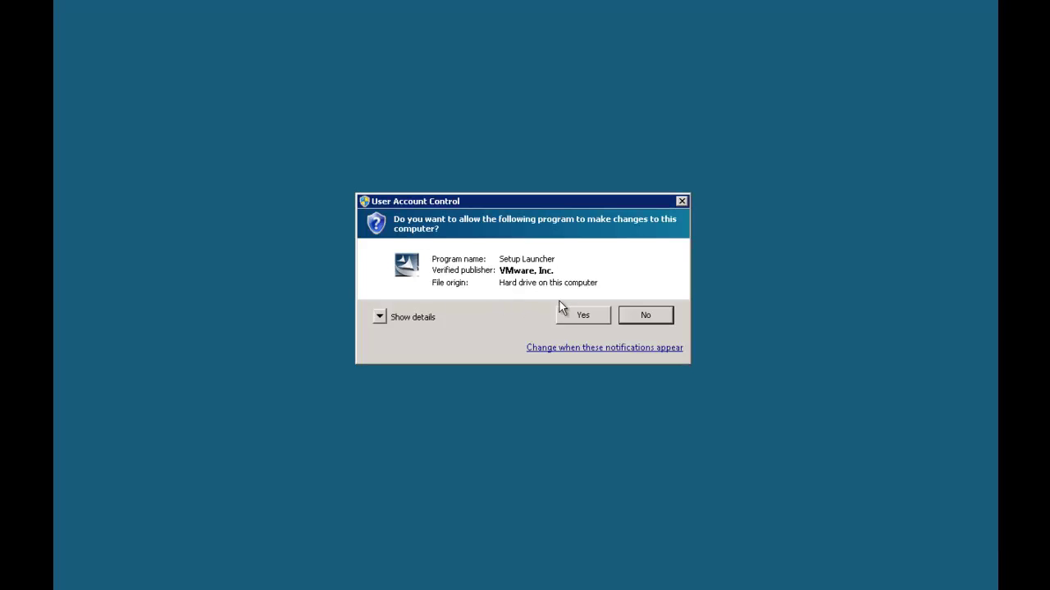
{"action": "left_click", "coordinate": [581, 316]}
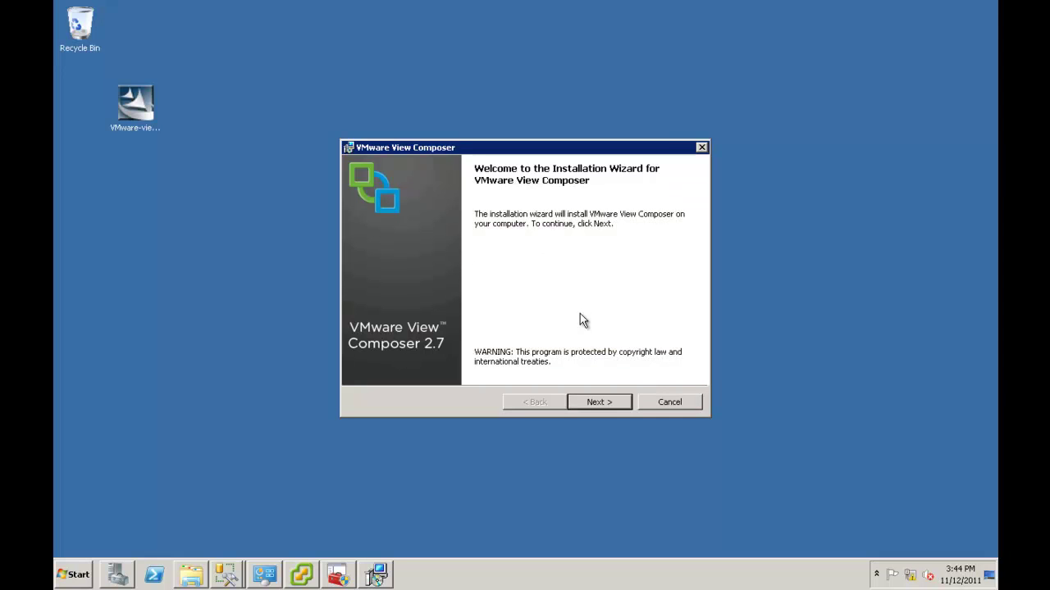
Accept the patent and license agreements and keep the default destination folder
{"action": "left_click", "coordinate": [605, 403]}
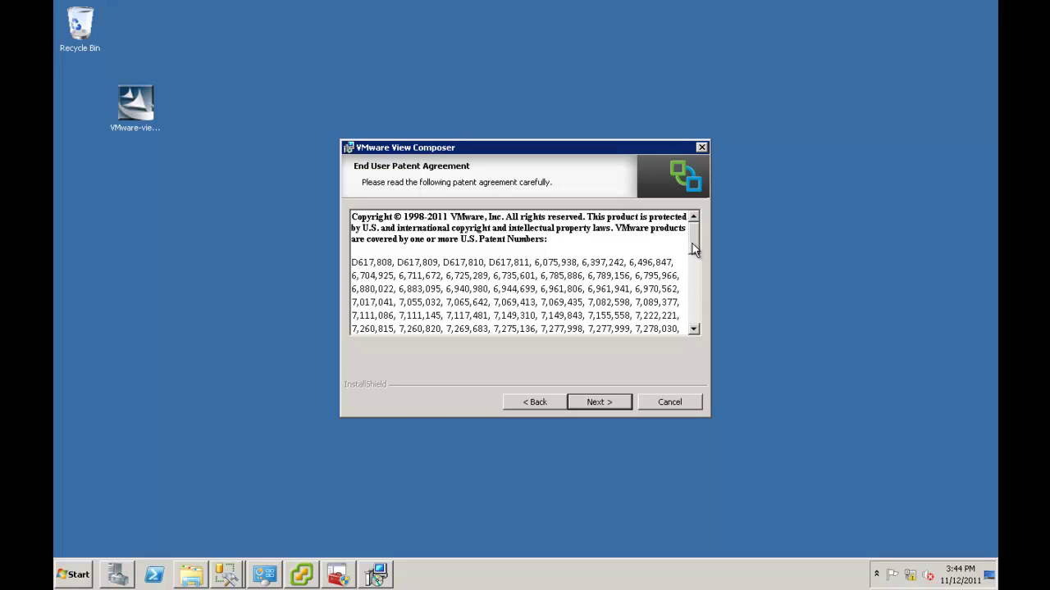
{"action": "left_click", "coordinate": [585, 401]}
{"action": "left_click", "coordinate": [354, 348]}
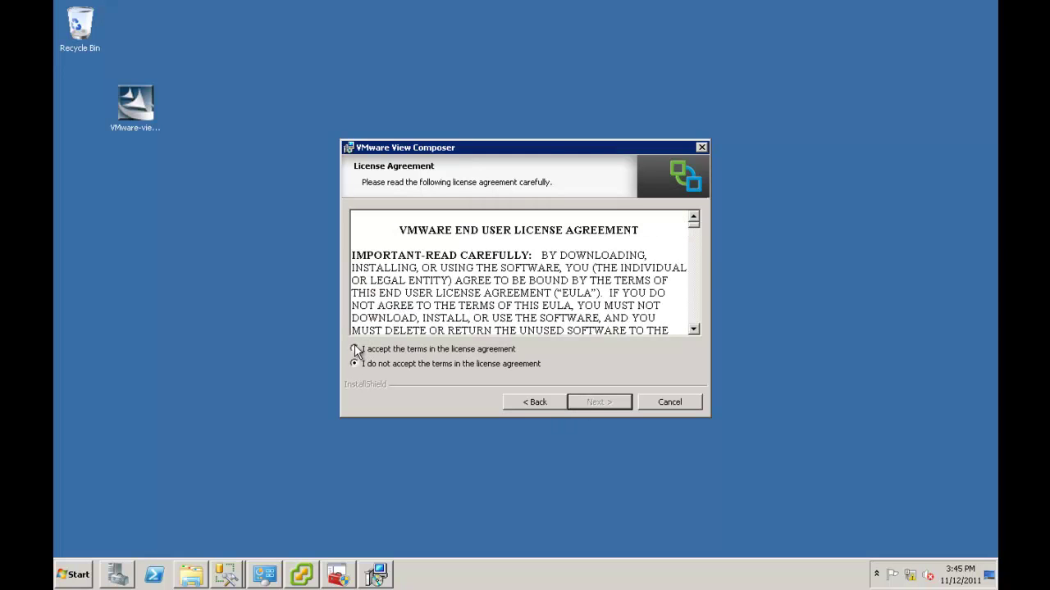
{"action": "left_click", "coordinate": [597, 402]}
{"action": "left_click", "coordinate": [597, 402]}
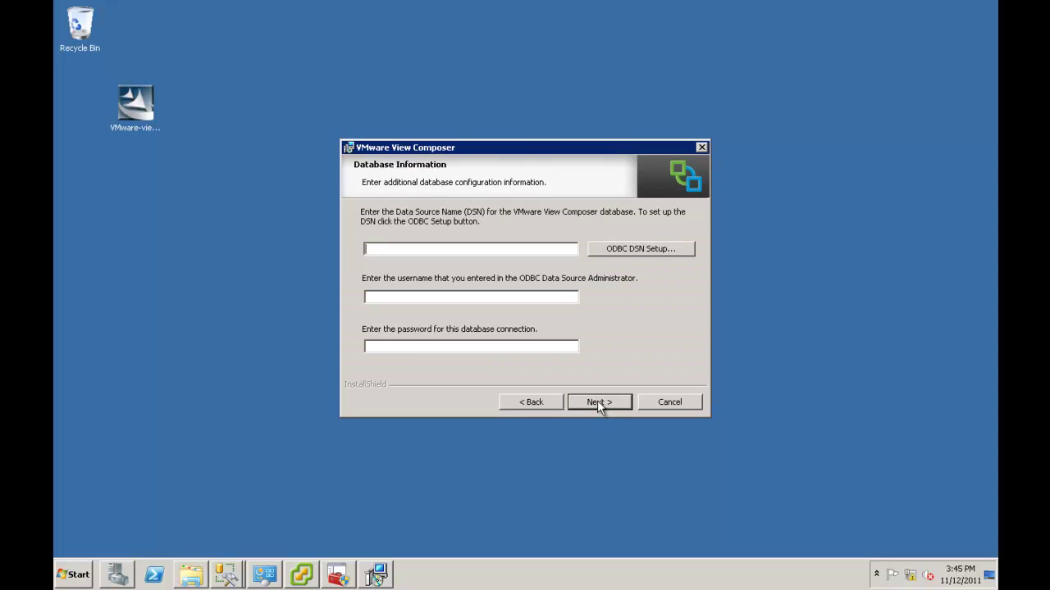
Start adding a new System DSN that uses the SQL Server driver
{"action": "left_click", "coordinate": [617, 251]}
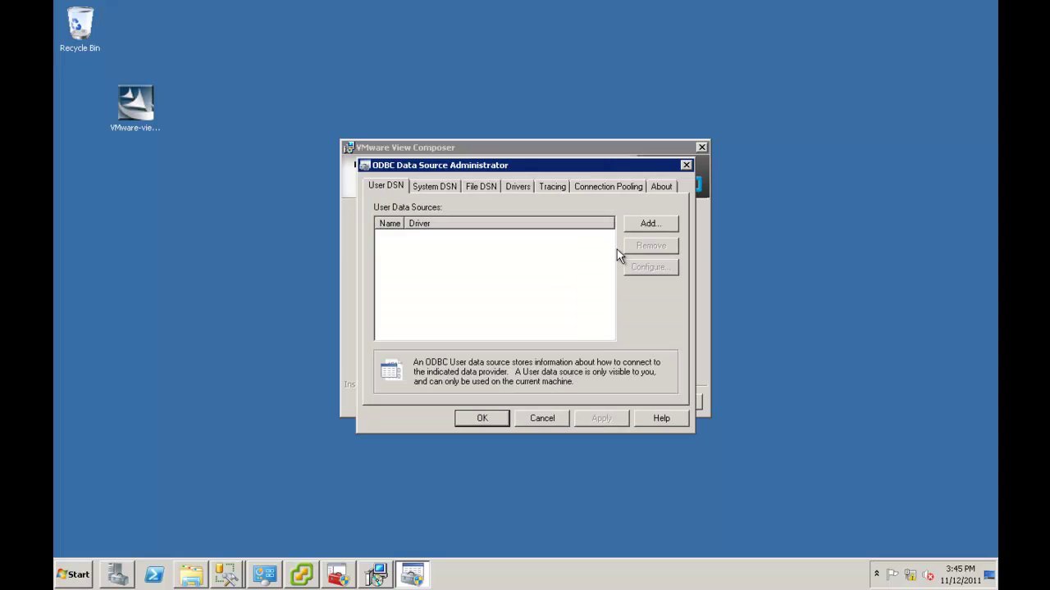
{"action": "left_click", "coordinate": [439, 187]}
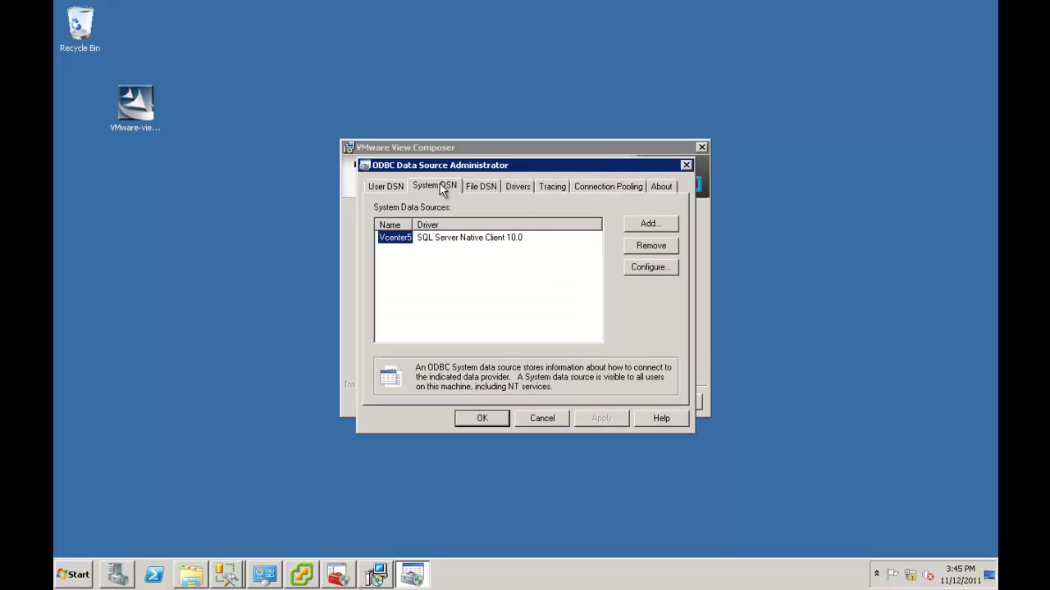
{"action": "left_click", "coordinate": [648, 226]}
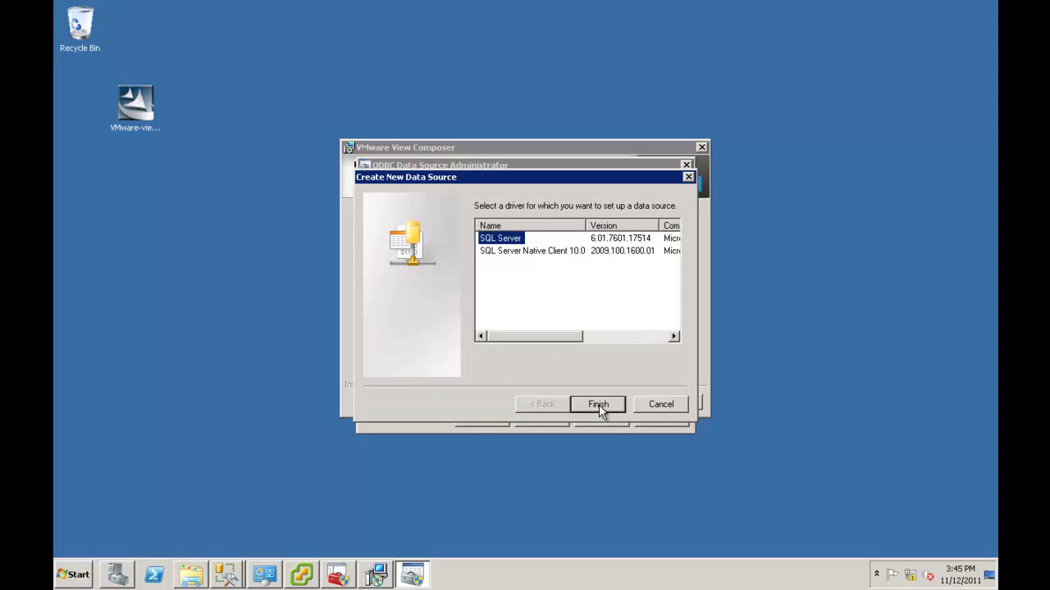
{"action": "left_click", "coordinate": [599, 405]}
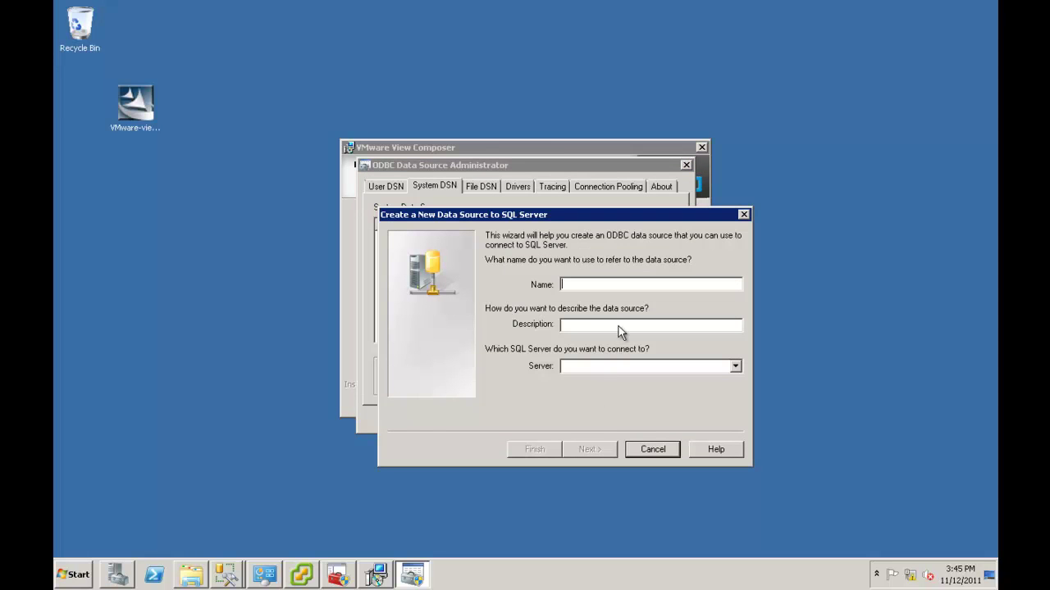
Name the data source ViewComposer5, describe it as 'Miew Composer5', and choose server QNAVC
{"action": "type", "text": "Vie"}
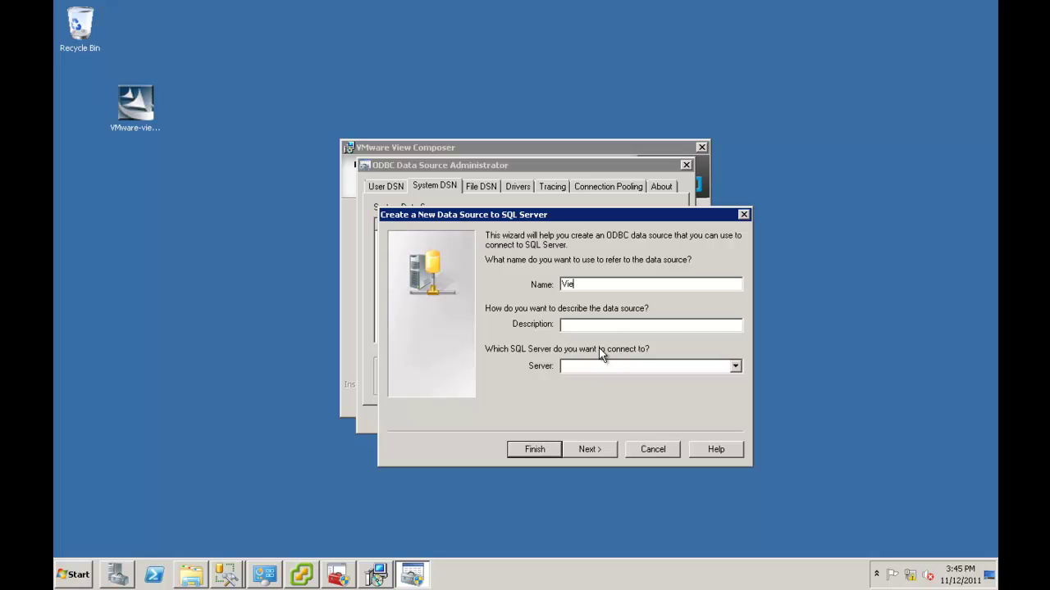
{"action": "type", "text": "w"}
{"action": "key", "text": "BackSpace"}
{"action": "type", "text": "wComposer5"}
{"action": "left_click", "coordinate": [593, 325]}
{"action": "type", "text": "Miew Composer5"}
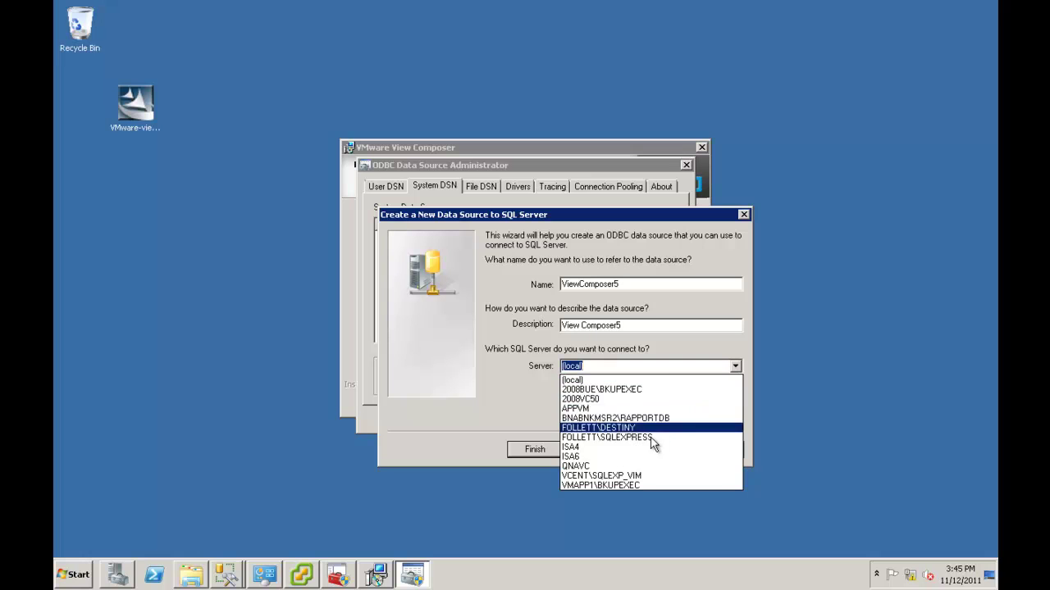
{"action": "left_click", "coordinate": [621, 465]}
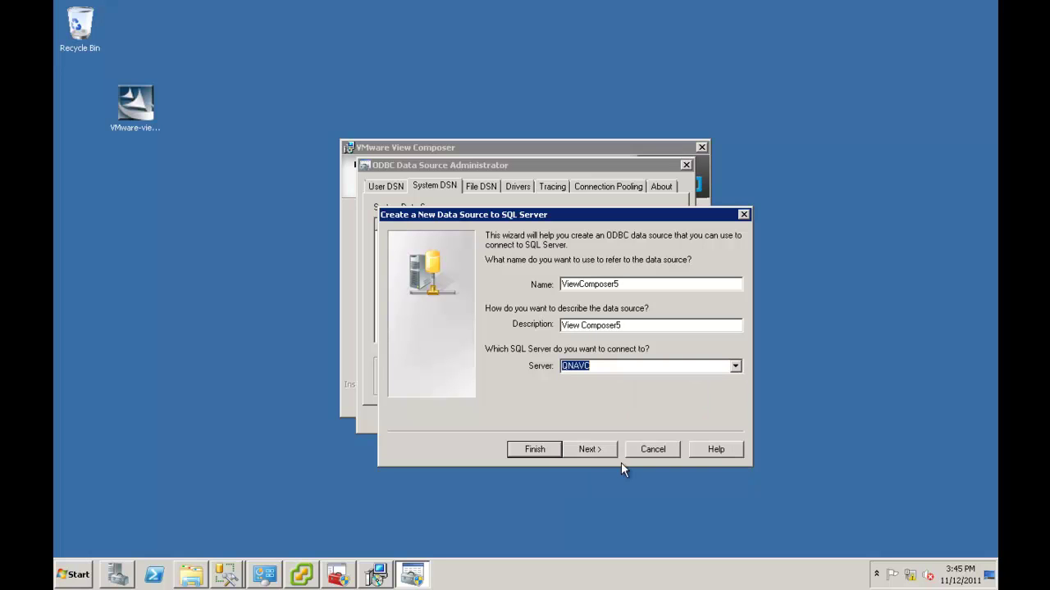
Keep Windows authentication and set the default database to ViewComposer5
{"action": "left_click", "coordinate": [590, 450]}
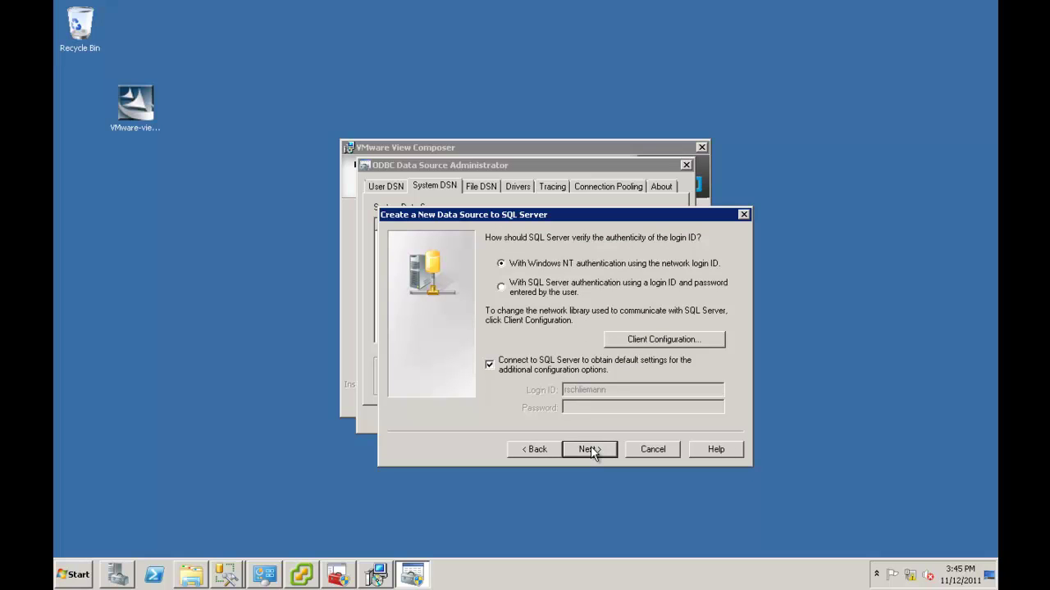
{"action": "left_click", "coordinate": [590, 449]}
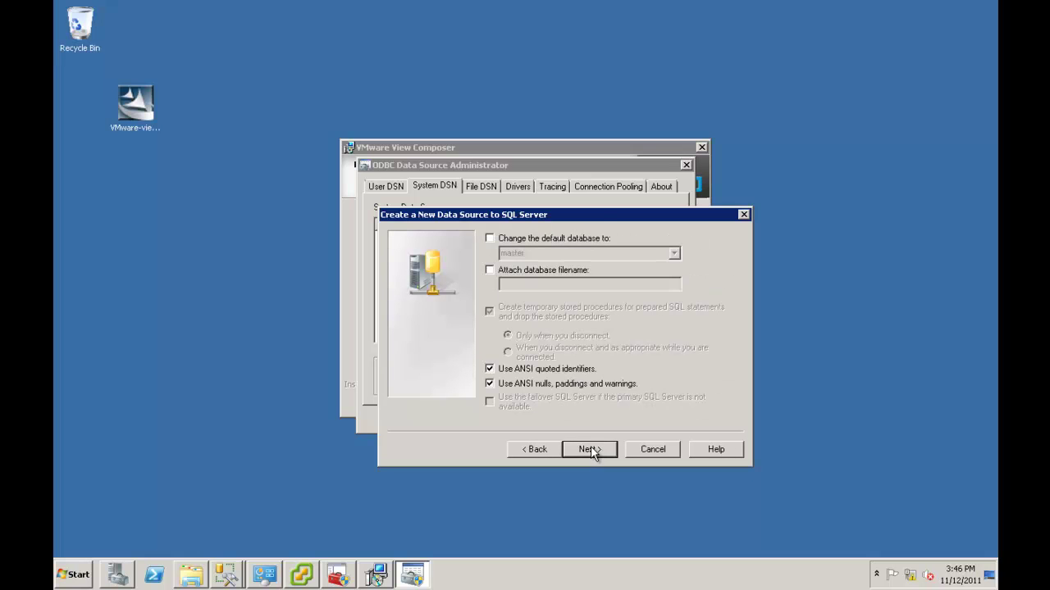
{"action": "left_click", "coordinate": [490, 238]}
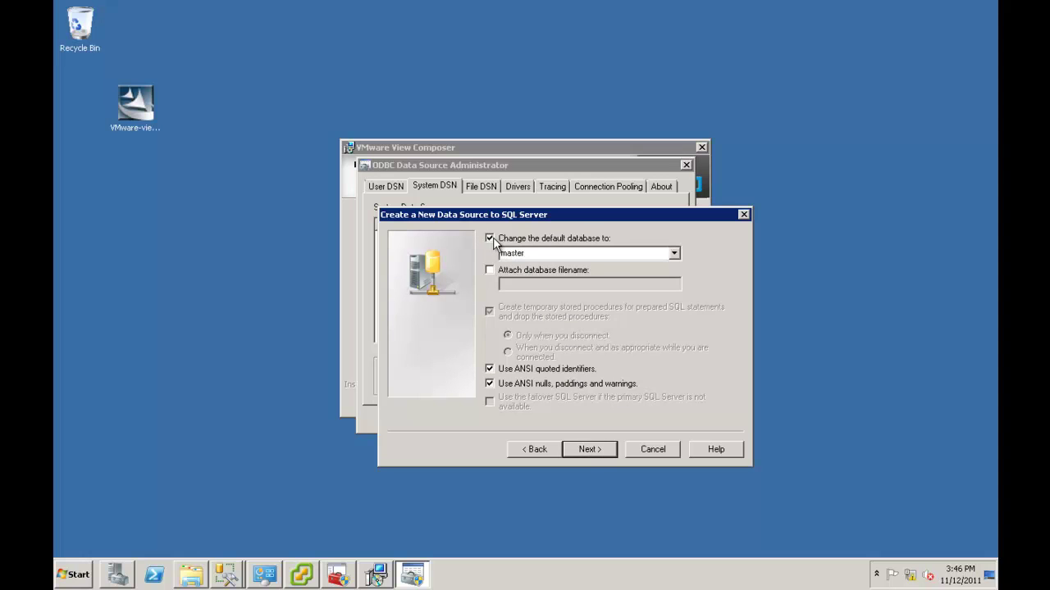
{"action": "left_click", "coordinate": [675, 254]}
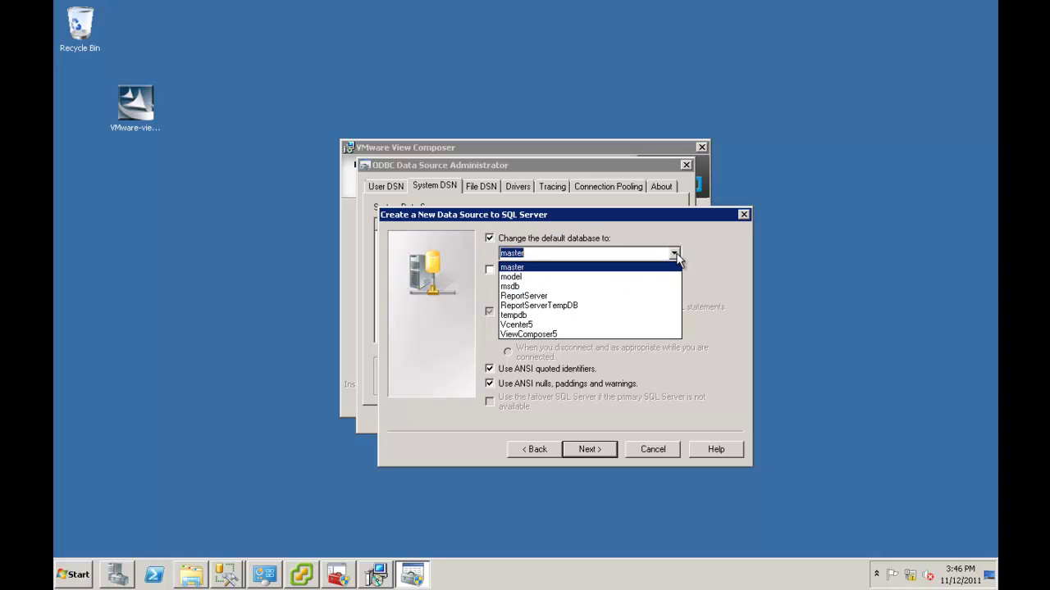
{"action": "left_click", "coordinate": [595, 334]}
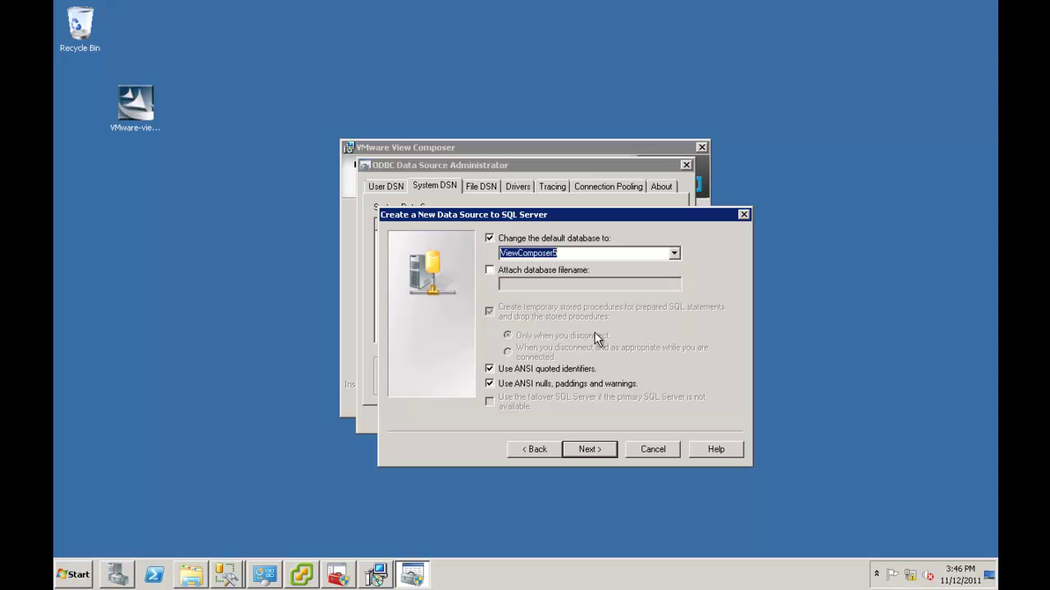
Finish the data source, test the connection successfully, and accept the configuration summary
{"action": "left_click", "coordinate": [588, 449]}
{"action": "left_click", "coordinate": [589, 449]}
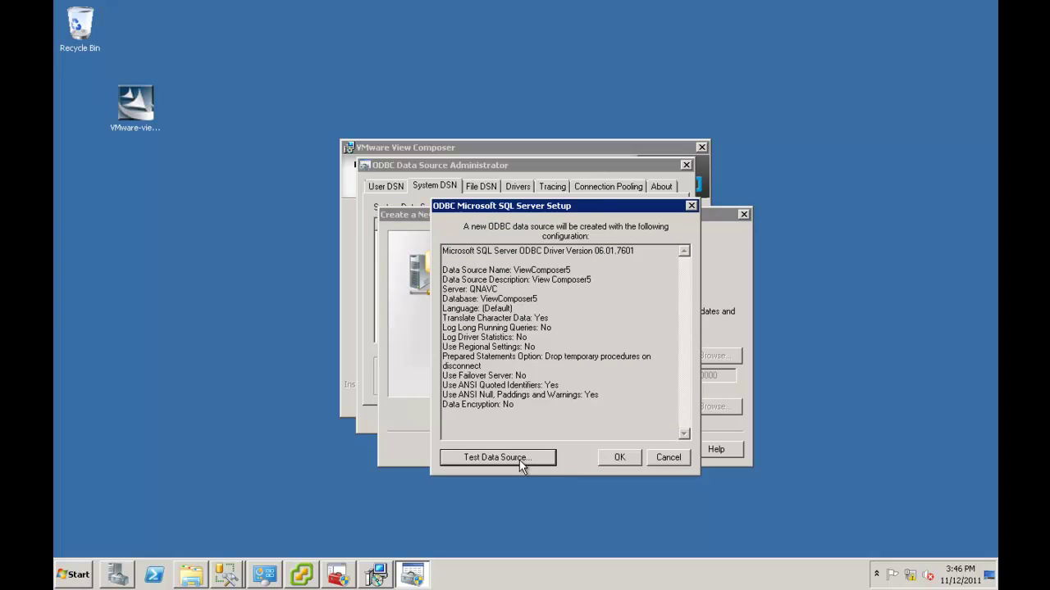
{"action": "left_click", "coordinate": [519, 460]}
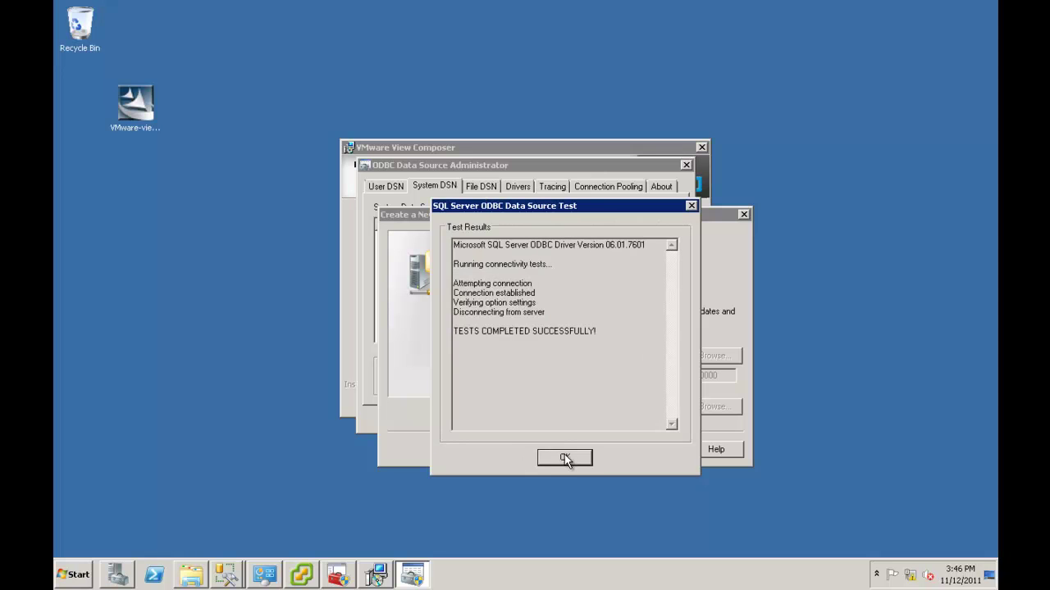
{"action": "left_click", "coordinate": [565, 458]}
{"action": "left_click", "coordinate": [615, 459]}
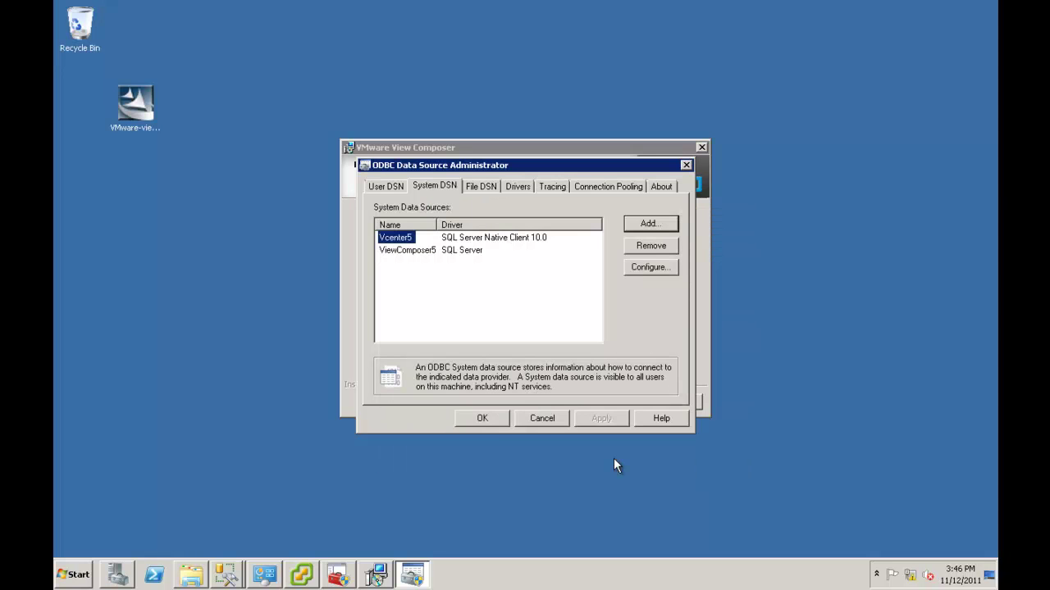
Close the ODBC administrator and enter DSN ViewComposer5 with the database account's username and password
{"action": "left_click", "coordinate": [484, 419]}
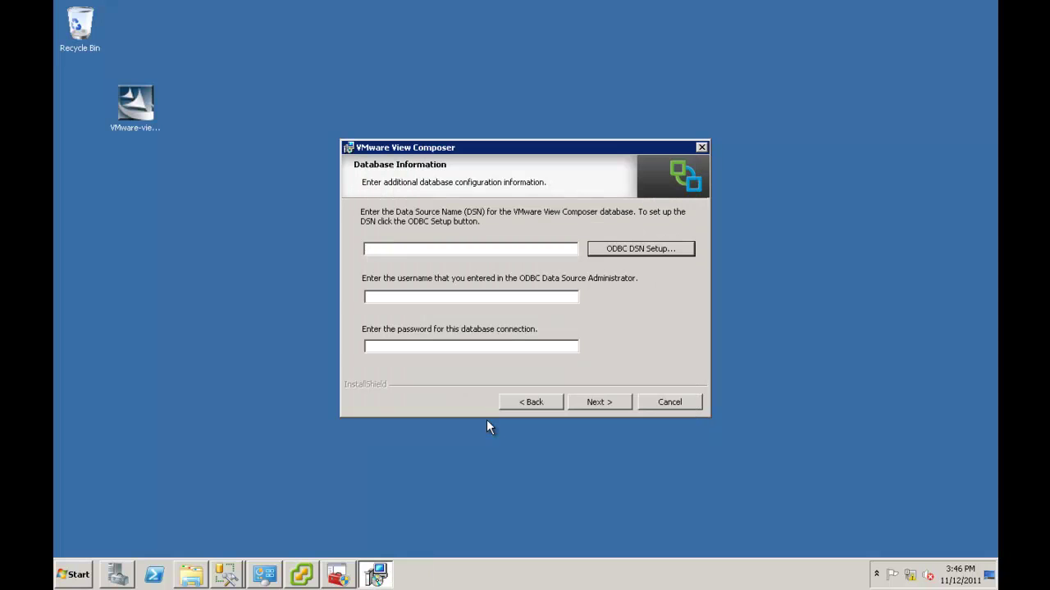
{"action": "left_click", "coordinate": [511, 251]}
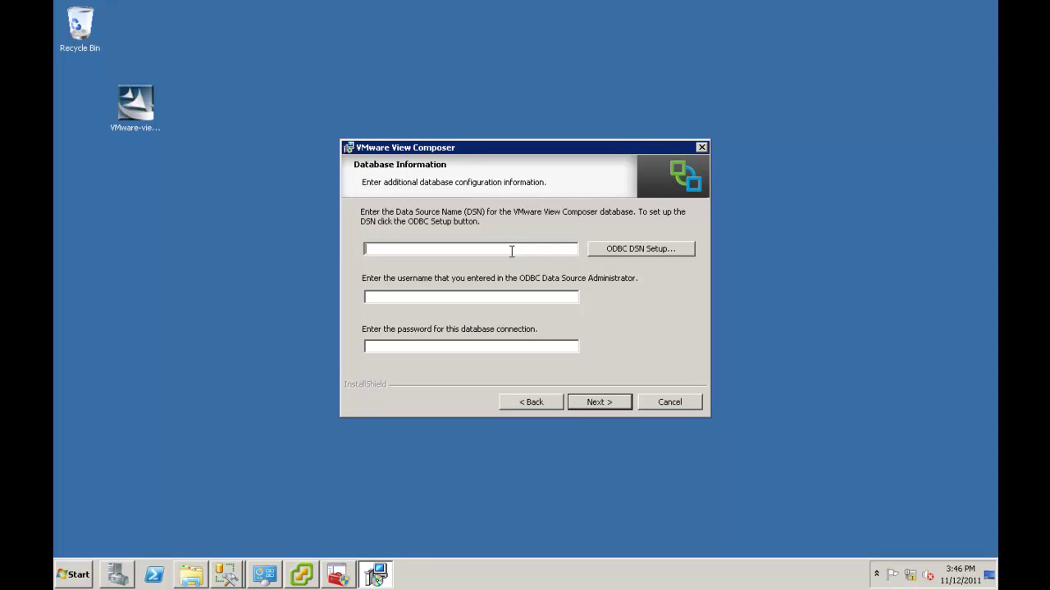
{"action": "type", "text": "ViewComposer5"}
{"action": "left_click", "coordinate": [421, 301]}
{"action": "key", "text": "Tab"}
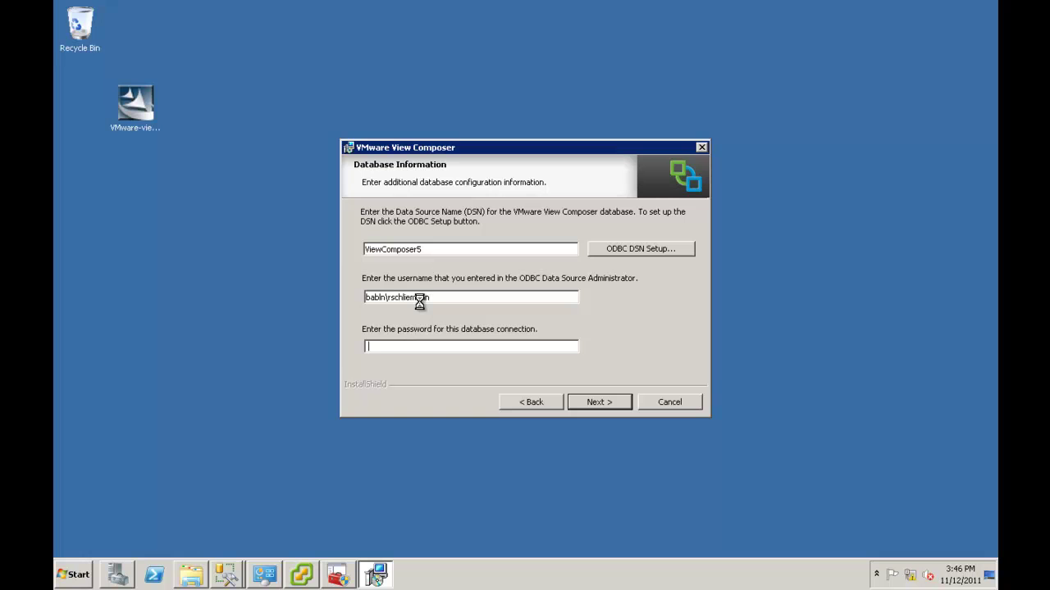
{"action": "type", "text": "***********"}
{"action": "left_click", "coordinate": [588, 401]}
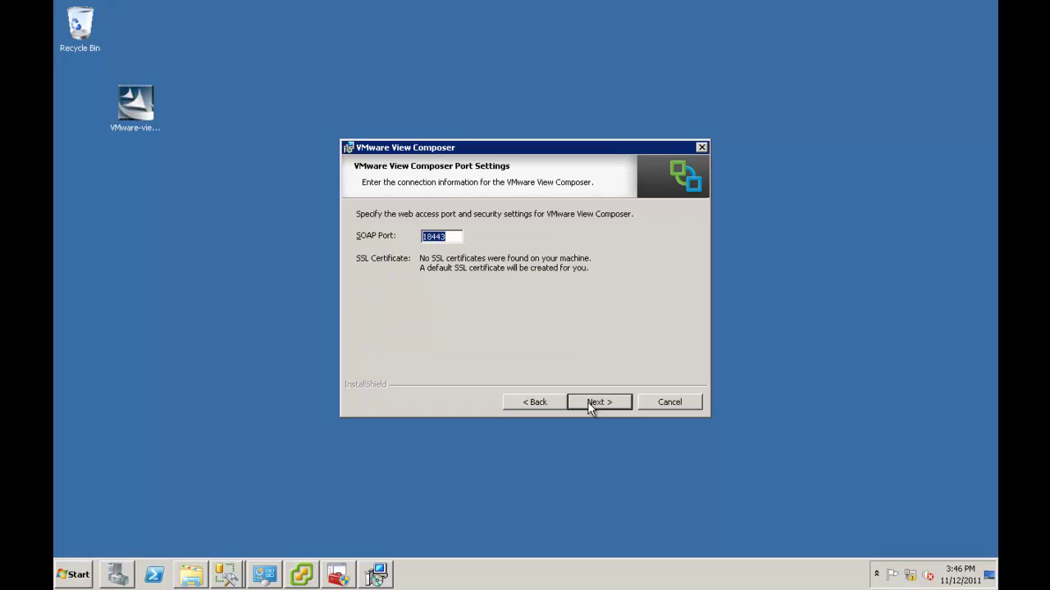
Keep SOAP port 18443, install View Composer 2.7, and close the wizard once complete
{"action": "left_click", "coordinate": [588, 402]}
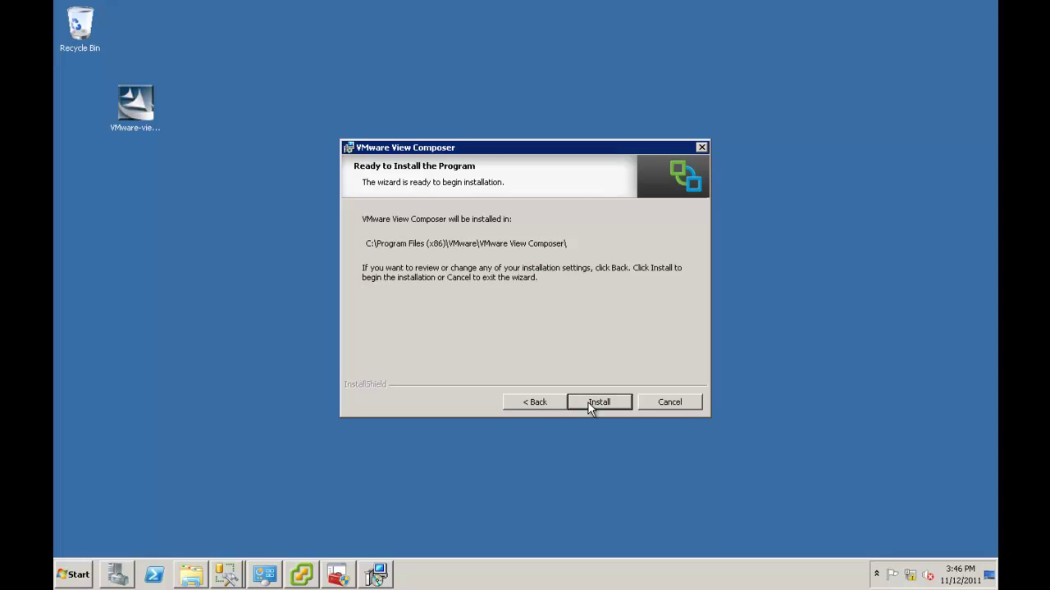
{"action": "left_click", "coordinate": [588, 403]}
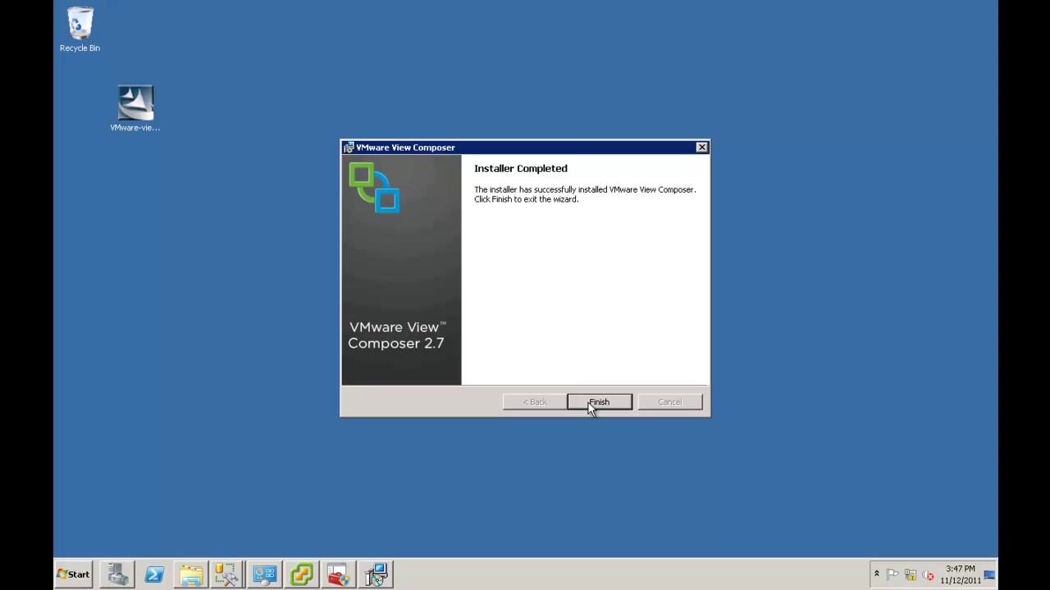
{"action": "left_click", "coordinate": [588, 403]}
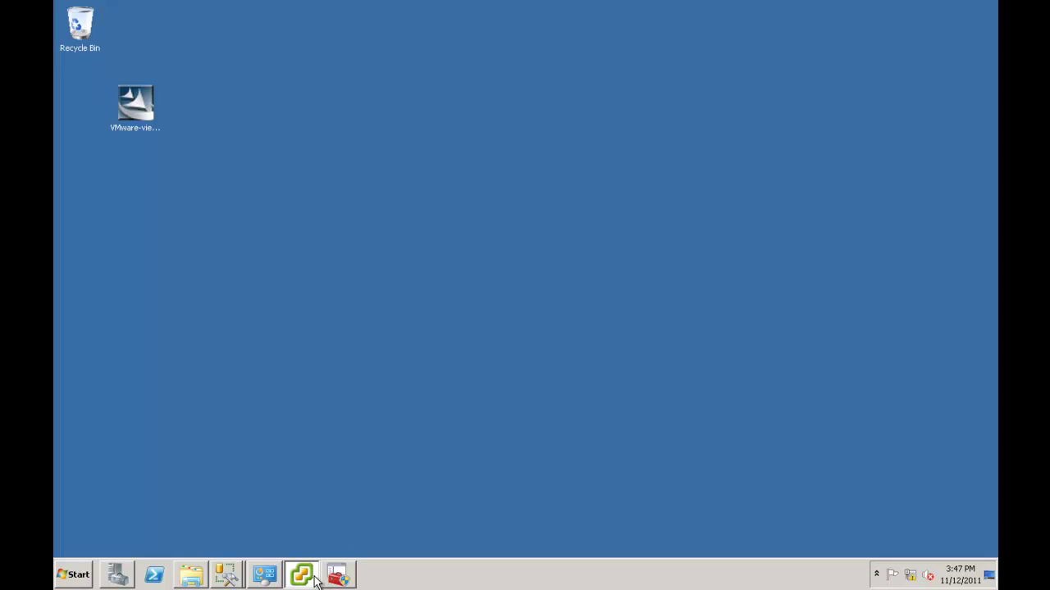
Close the vCenter Installer and SQL Server Configuration Manager windows
{"action": "mouse_move", "coordinate": [314, 576]}
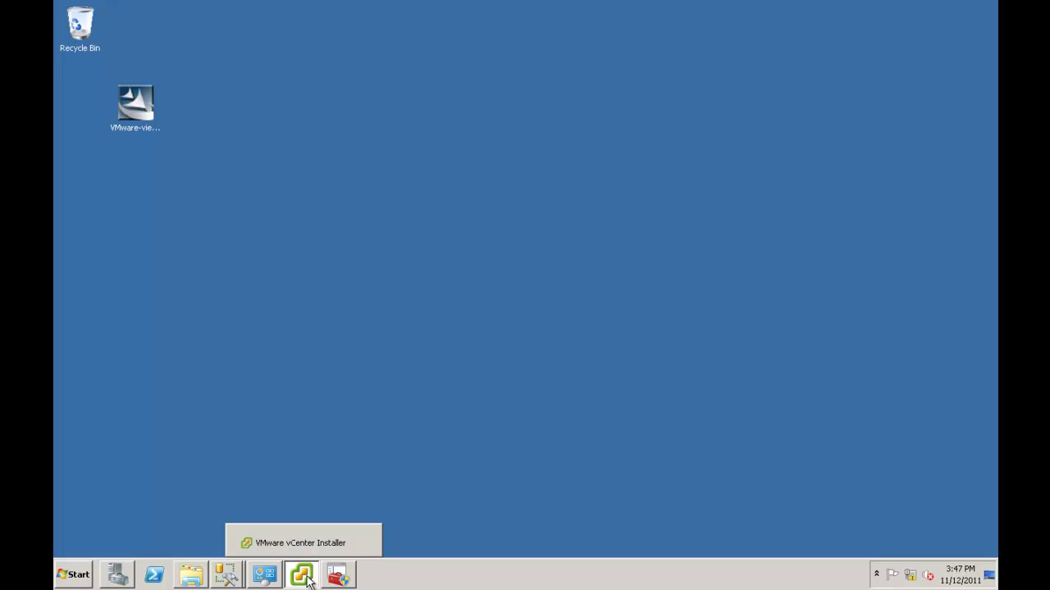
{"action": "left_click", "coordinate": [309, 578]}
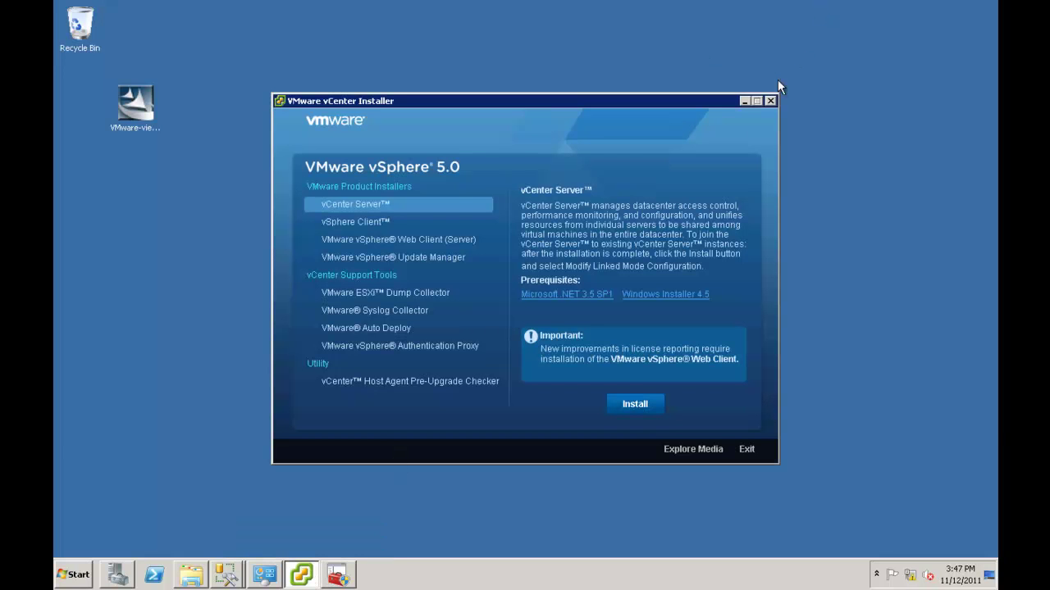
{"action": "left_click", "coordinate": [769, 101]}
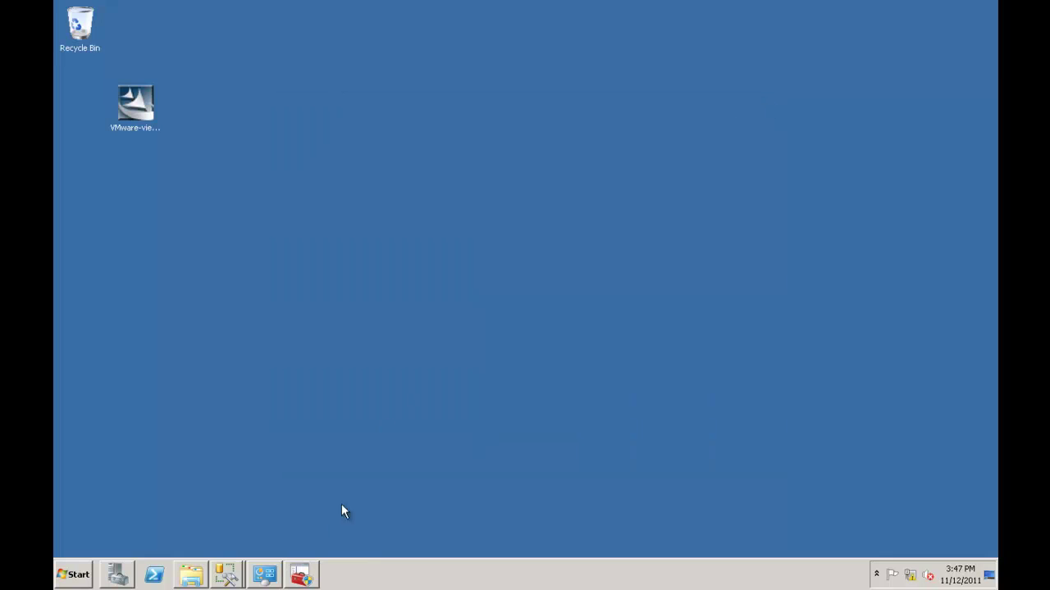
{"action": "left_click", "coordinate": [308, 579]}
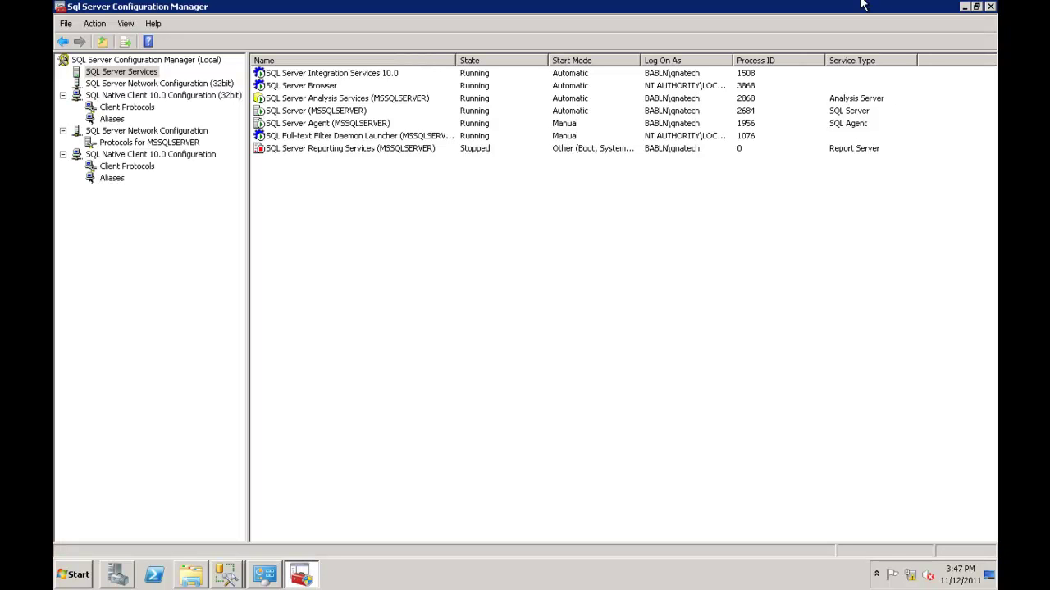
{"action": "left_click", "coordinate": [990, 5]}
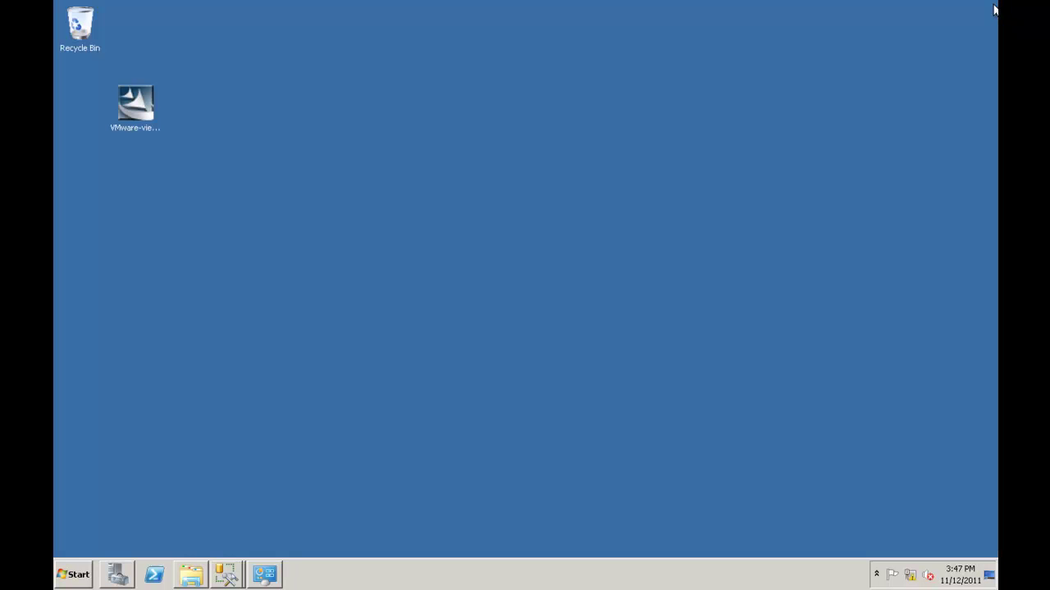
Close both SQL Server Management Studio windows from the taskbar preview
{"action": "left_click", "coordinate": [234, 576]}
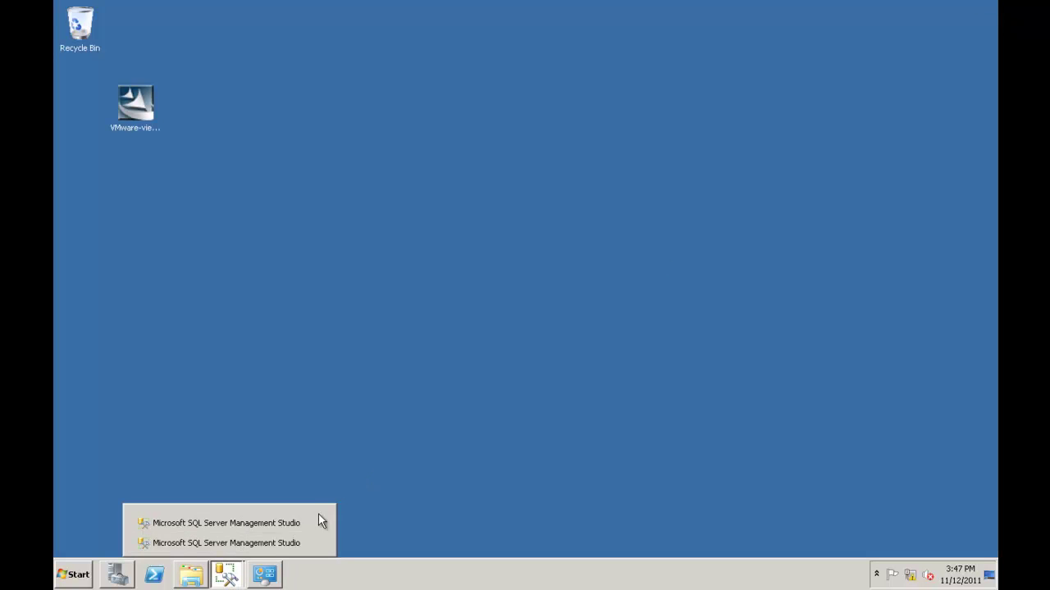
{"action": "mouse_move", "coordinate": [317, 527]}
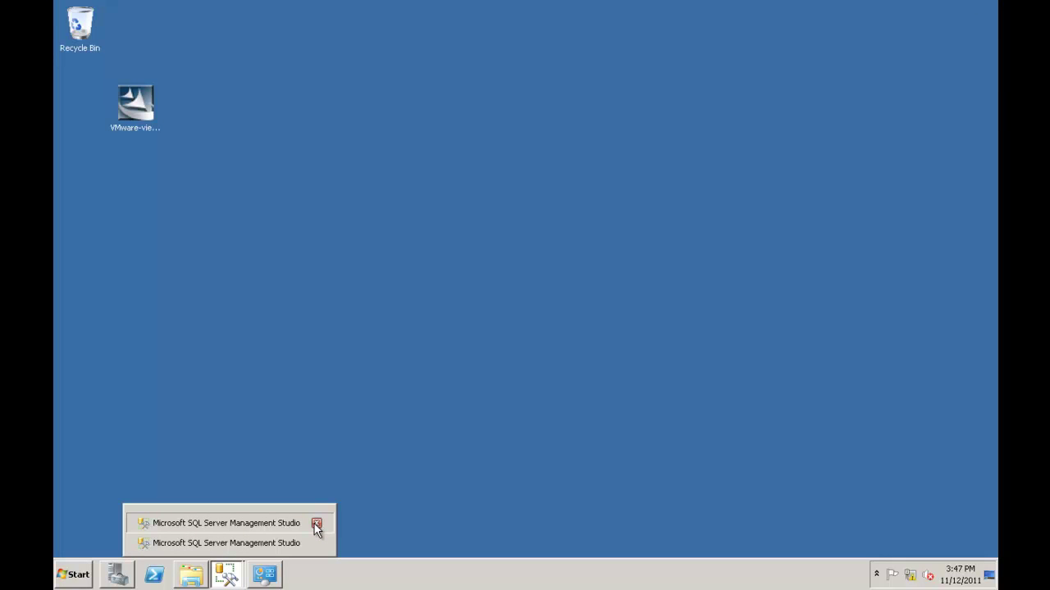
{"action": "left_click", "coordinate": [317, 523]}
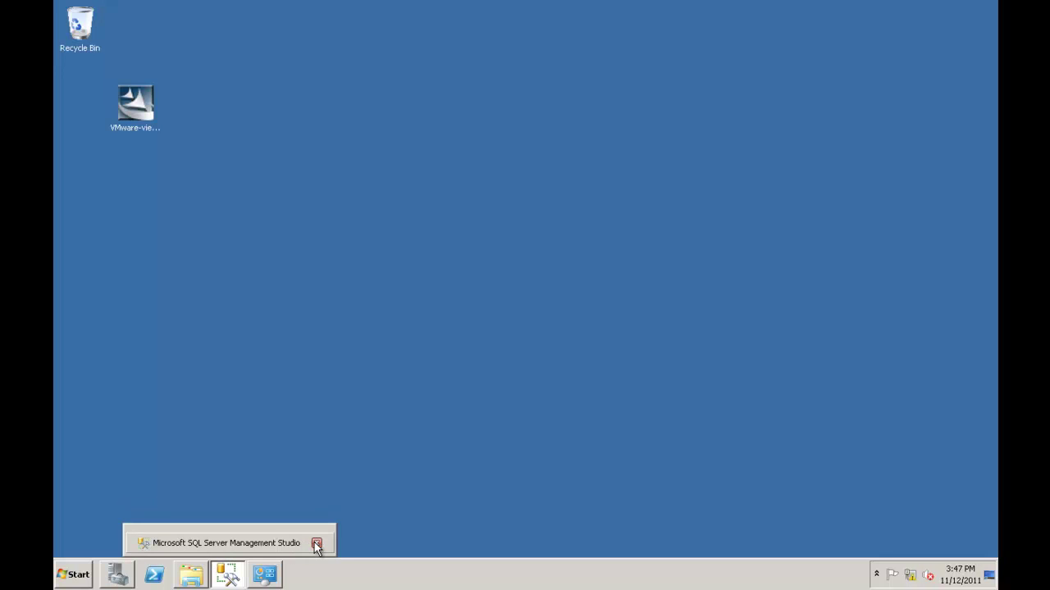
{"action": "left_click", "coordinate": [317, 543]}
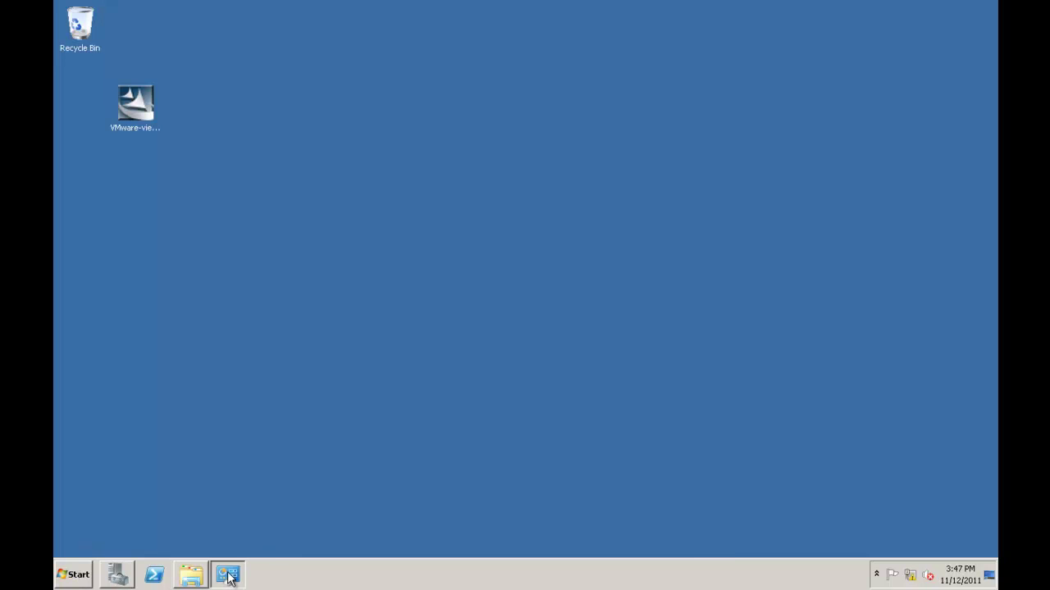
Open Control Panel's Programs and Features and enlarge the window to find VMware View Composer 2.7.0
{"action": "mouse_move", "coordinate": [230, 577]}
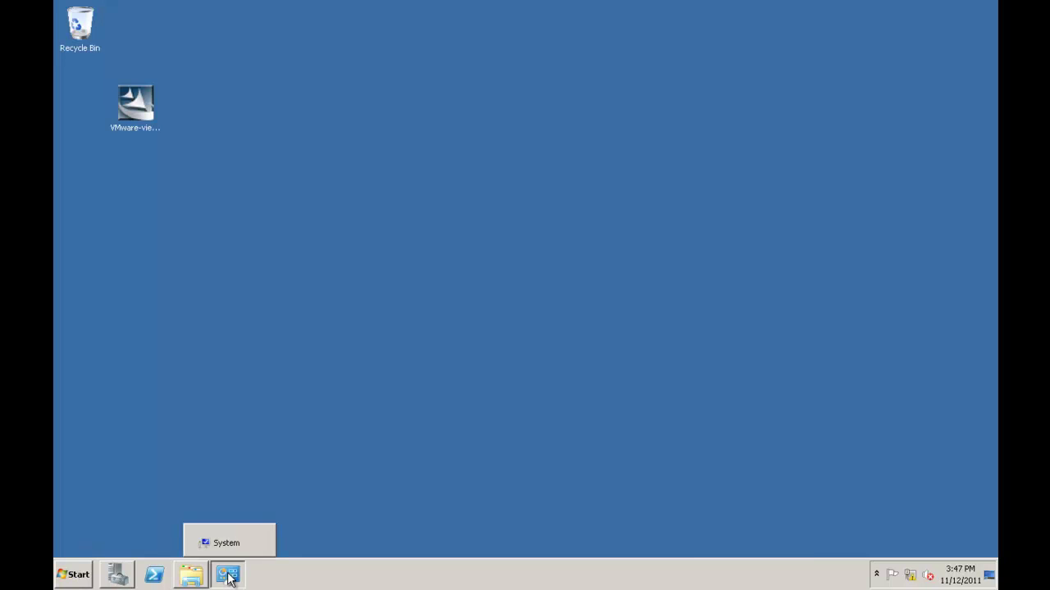
{"action": "left_click", "coordinate": [74, 575]}
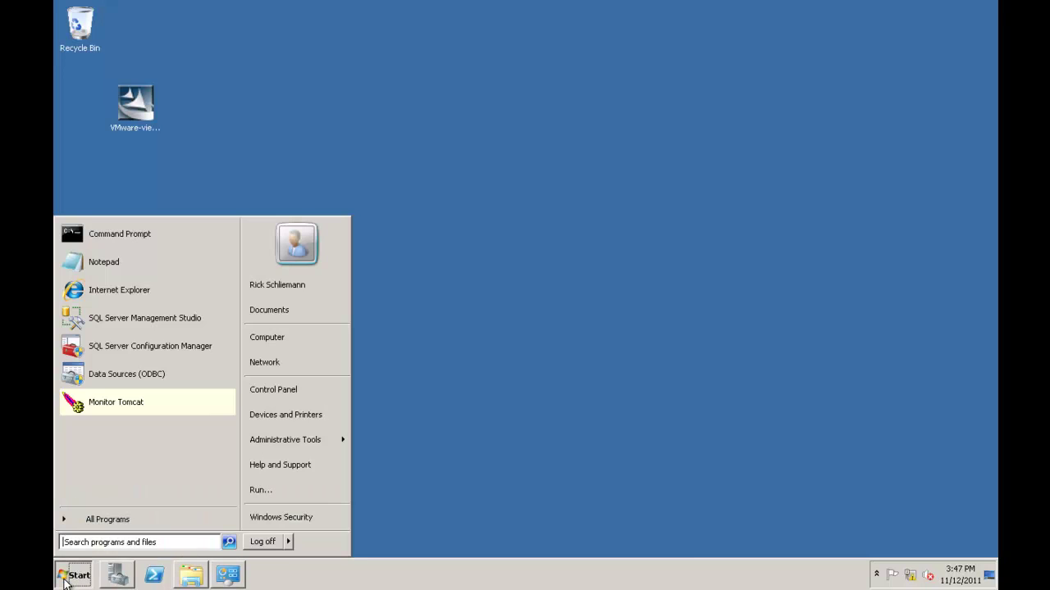
{"action": "left_click", "coordinate": [255, 395]}
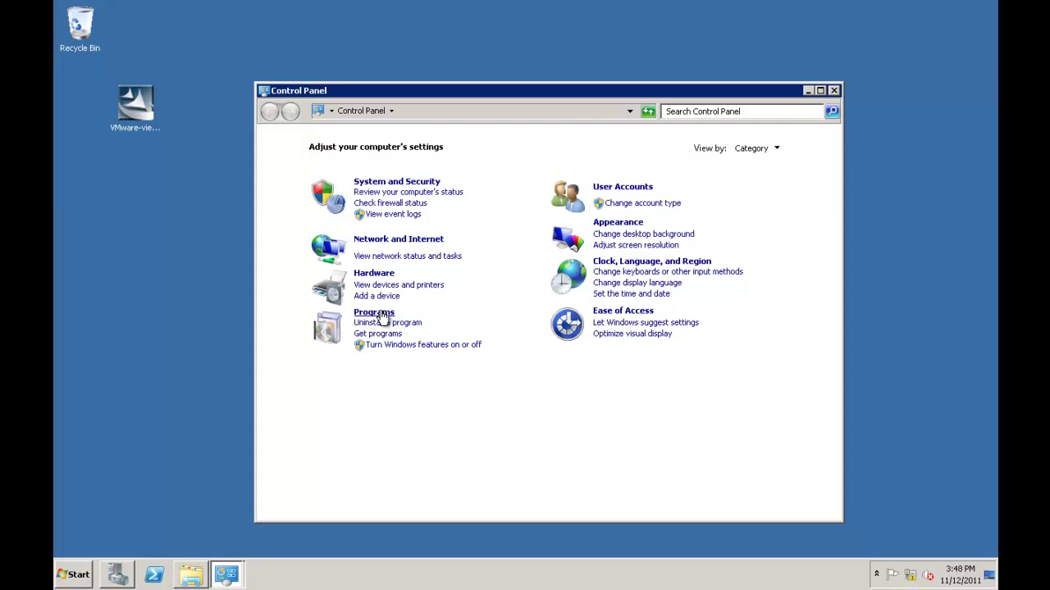
{"action": "left_click", "coordinate": [383, 317]}
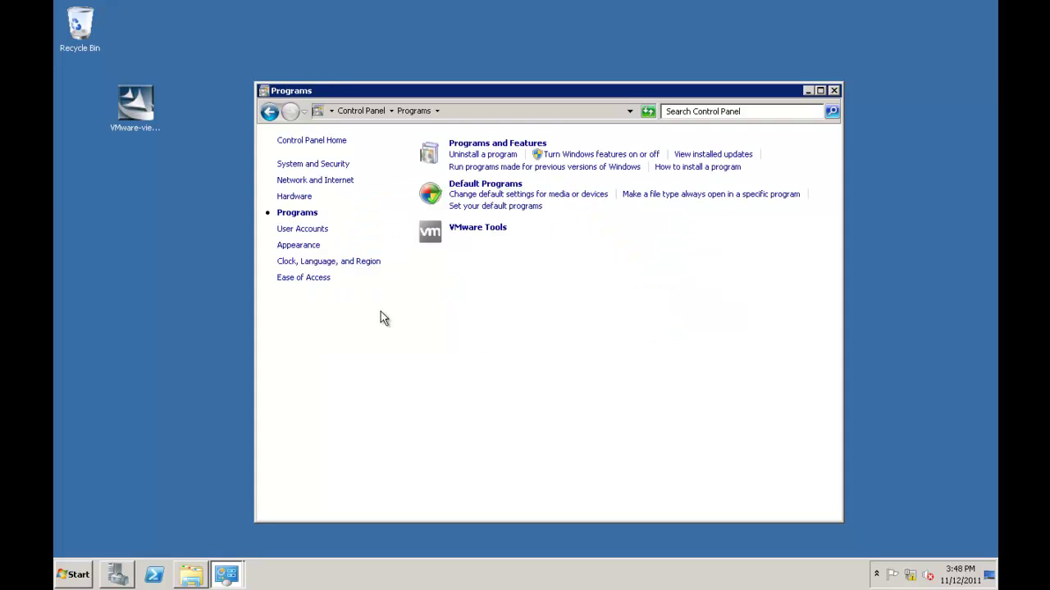
{"action": "left_click", "coordinate": [472, 146]}
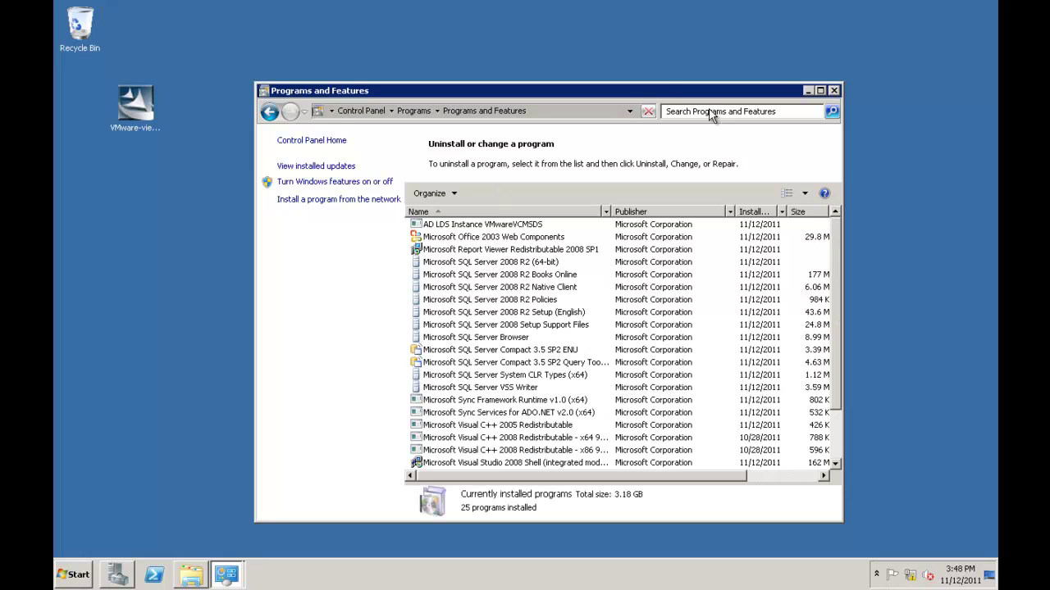
{"action": "left_click_drag", "start_coordinate": [673, 85], "coordinate": [647, 22]}
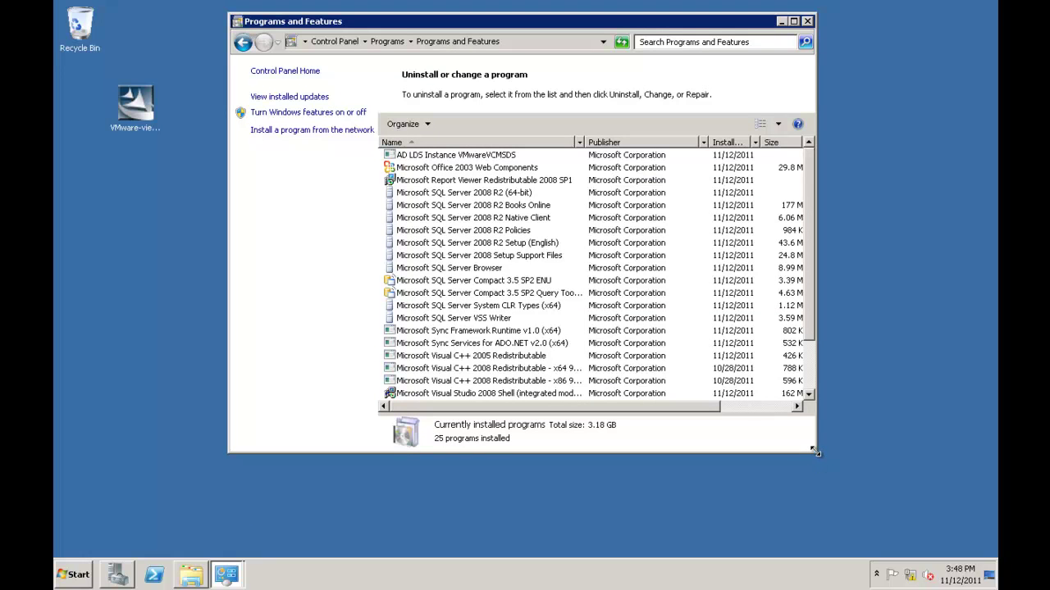
{"action": "left_click_drag", "start_coordinate": [815, 451], "coordinate": [857, 547]}
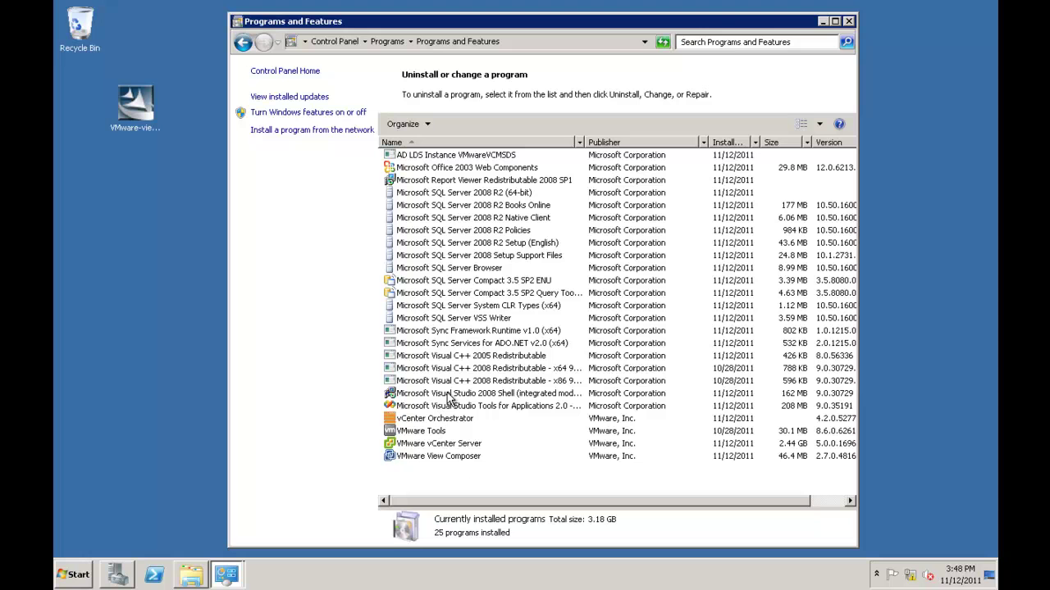
Minimize the remote server session and bring up the screen recorder window
{"action": "mouse_move", "coordinate": [563, 7]}
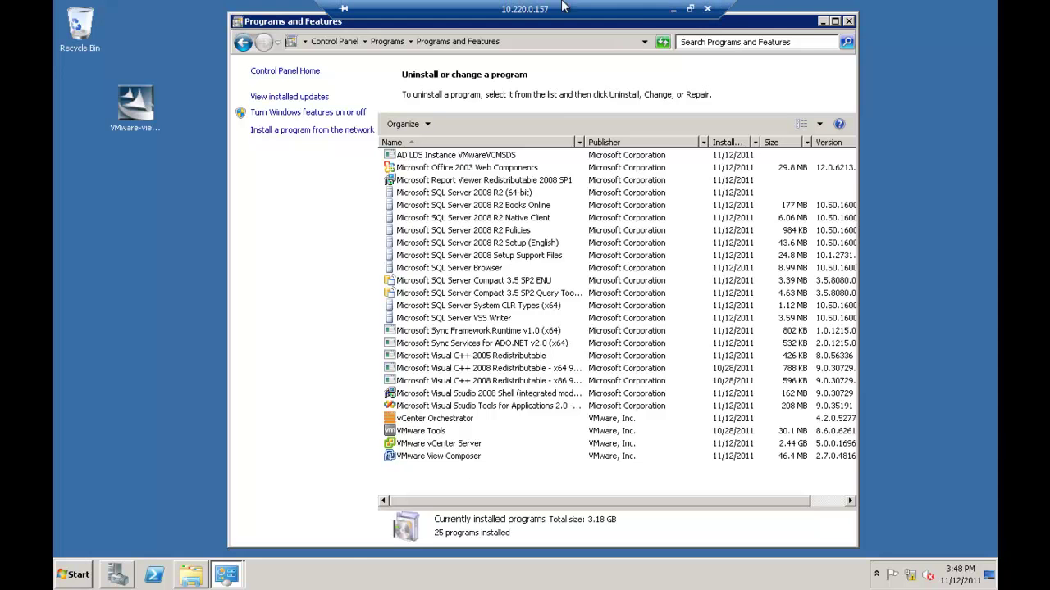
{"action": "left_click", "coordinate": [673, 8]}
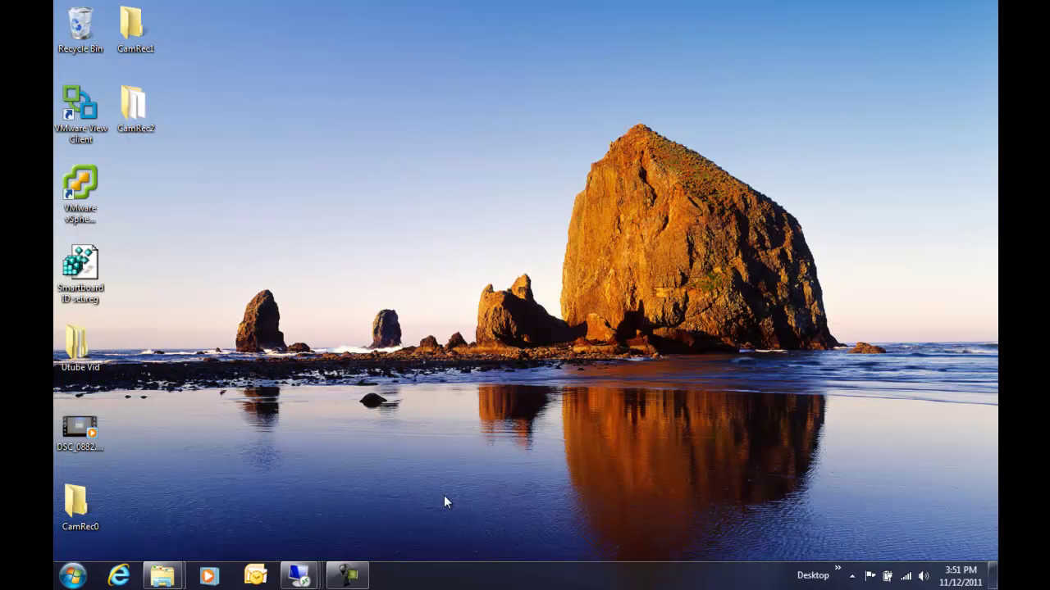
{"action": "left_click", "coordinate": [347, 575]}
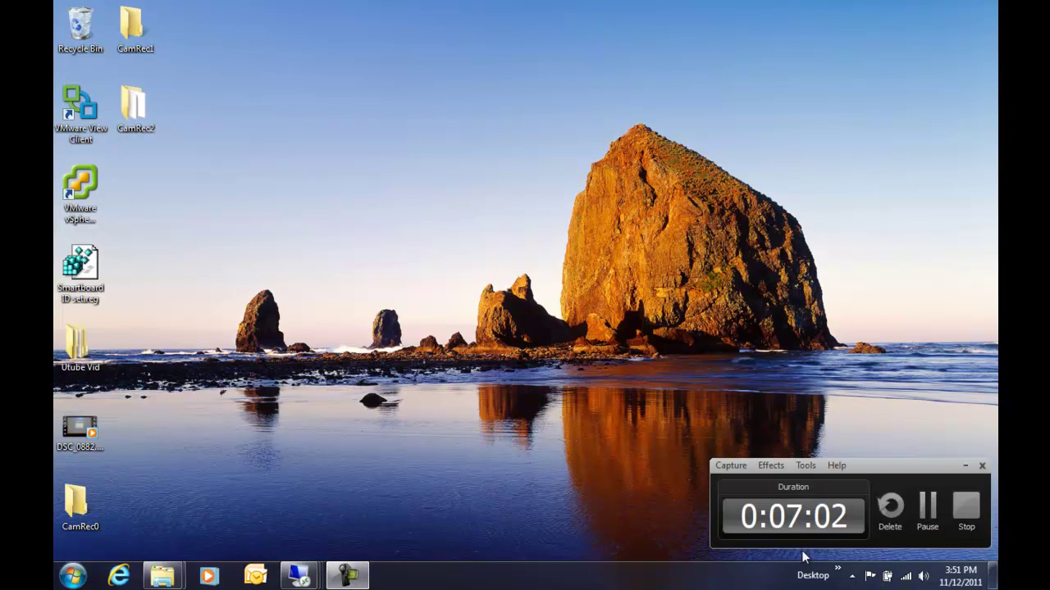